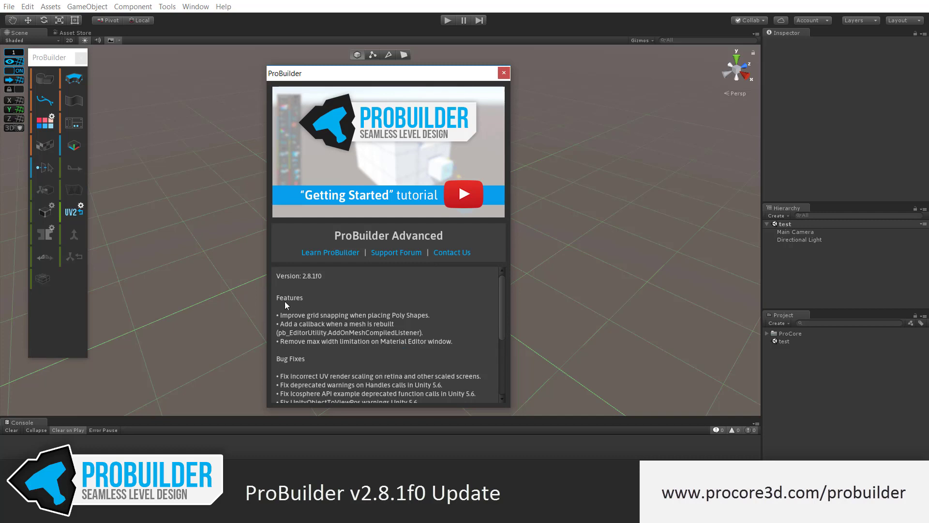
Step: Read through the version 2.8.1f0 release notes and close the ProBuilder about window
{"action": "scroll", "coordinate": [342, 315], "scroll_direction": "down", "scroll_amount": 6}
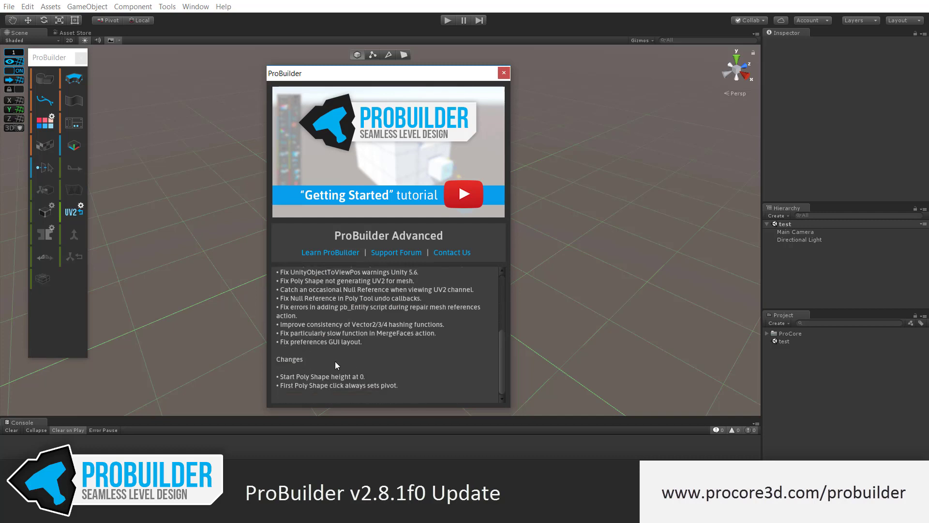
{"action": "scroll", "coordinate": [339, 363], "scroll_direction": "up", "scroll_amount": 6}
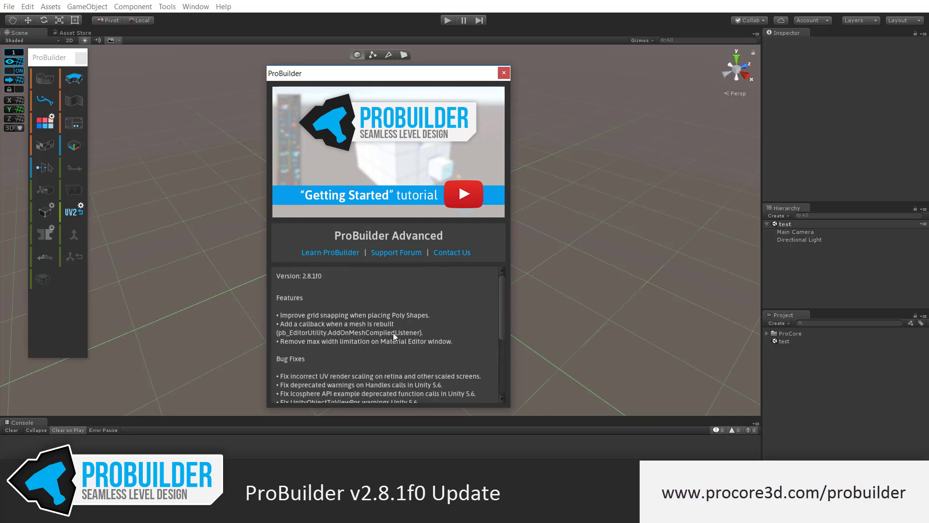
{"action": "left_click_drag", "start_coordinate": [323, 79], "coordinate": [575, 61]}
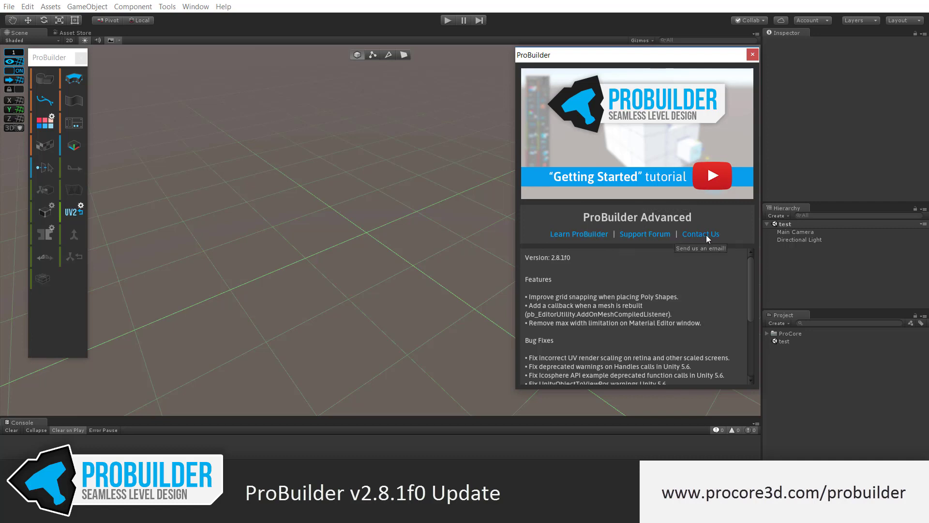
{"action": "left_click", "coordinate": [753, 55]}
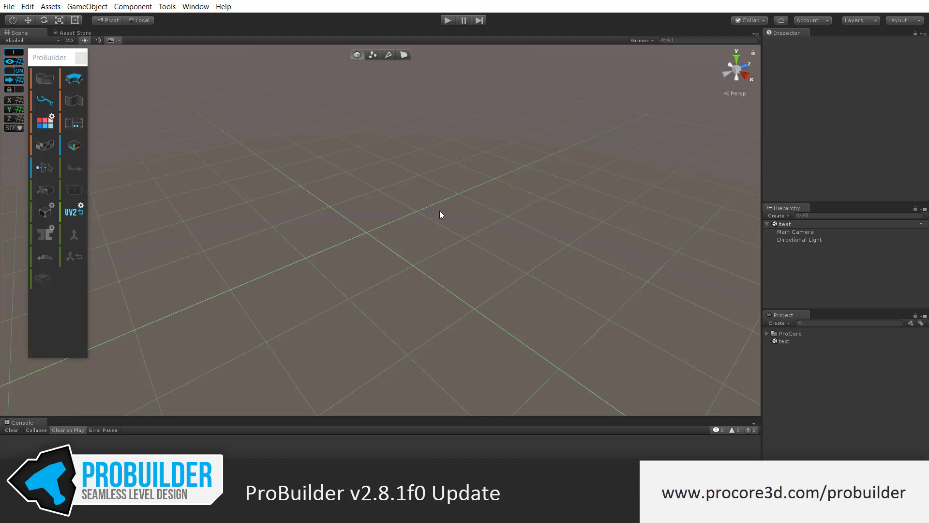
Step: Create a new polygon shape and outline a closed, notched perimeter on the ground grid, starting at the scene origin
{"action": "left_click", "coordinate": [74, 79]}
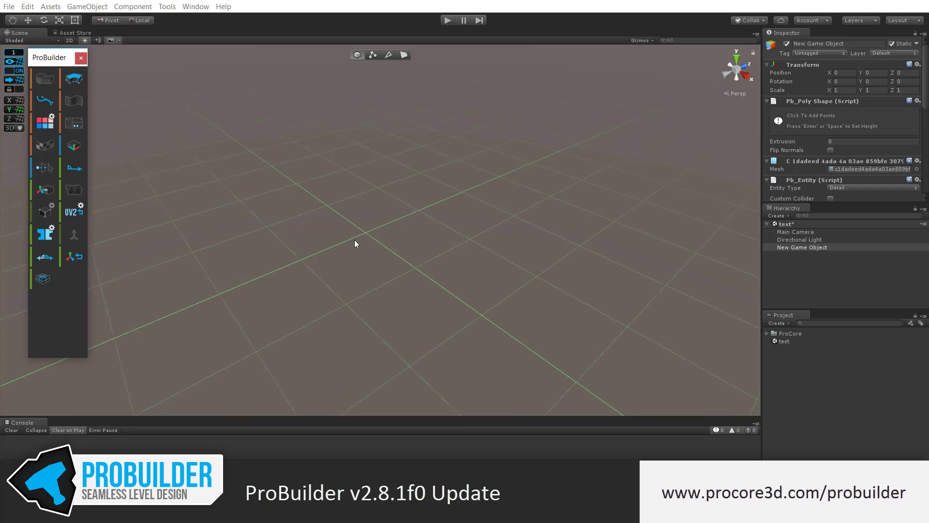
{"action": "middle_click_drag", "start_coordinate": [387, 219], "coordinate": [388, 255]}
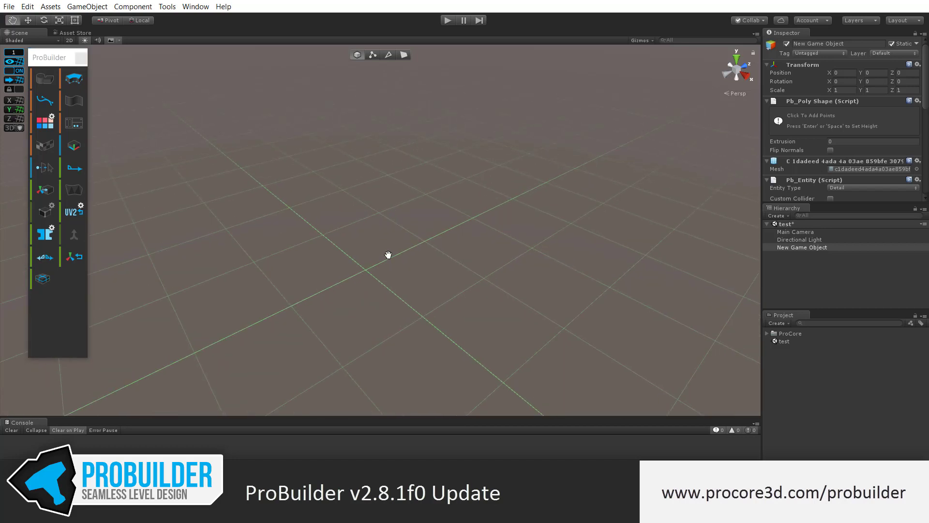
{"action": "left_click", "coordinate": [366, 270]}
{"action": "left_click", "coordinate": [571, 223]}
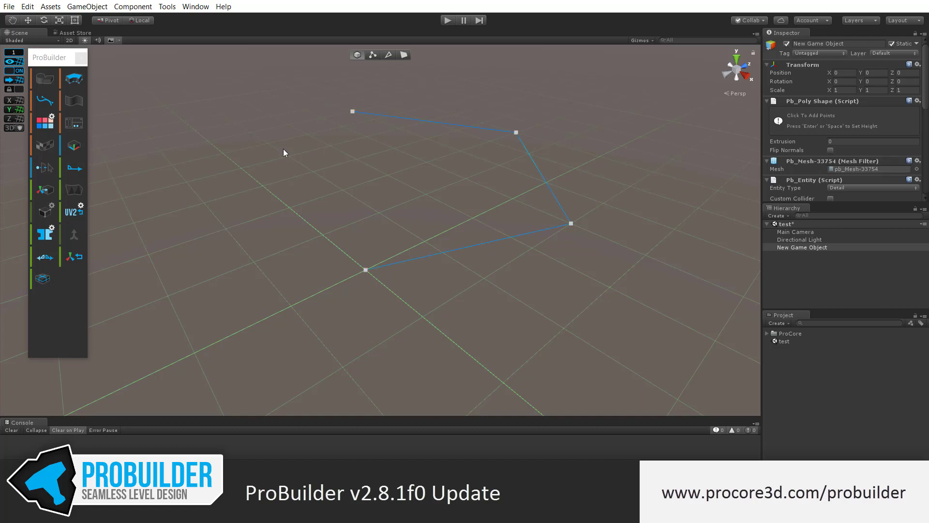
{"action": "left_click", "coordinate": [223, 154]}
{"action": "left_click", "coordinate": [366, 136]}
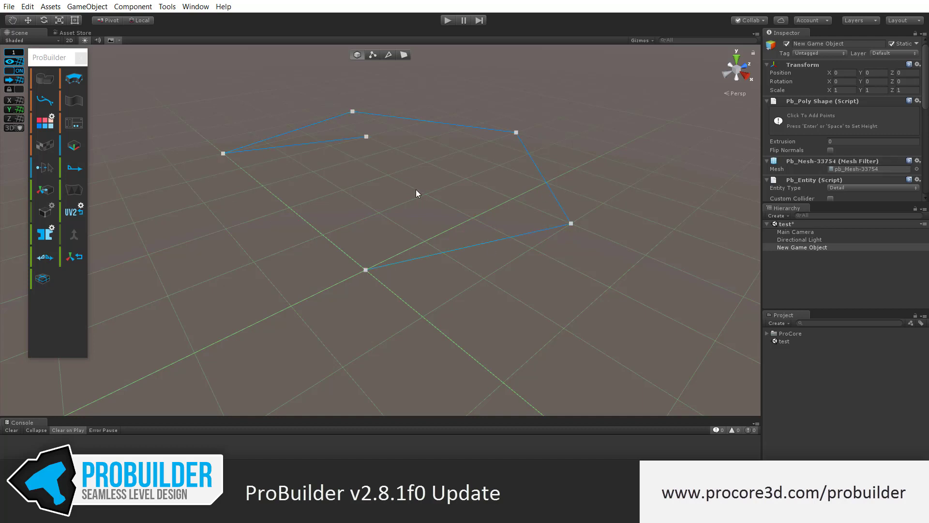
{"action": "left_click", "coordinate": [366, 270]}
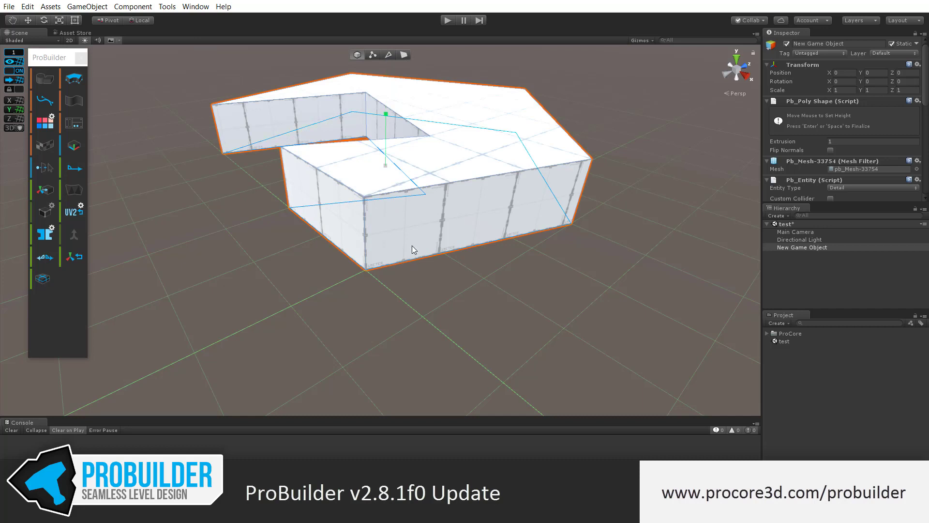
Step: Set the polygon shape's extrusion height to 2 and finish editing the poly shape
{"action": "left_click", "coordinate": [409, 231]}
{"action": "middle_click_drag", "start_coordinate": [458, 252], "coordinate": [460, 259]}
{"action": "scroll", "coordinate": [442, 138], "scroll_direction": "down", "scroll_amount": 4}
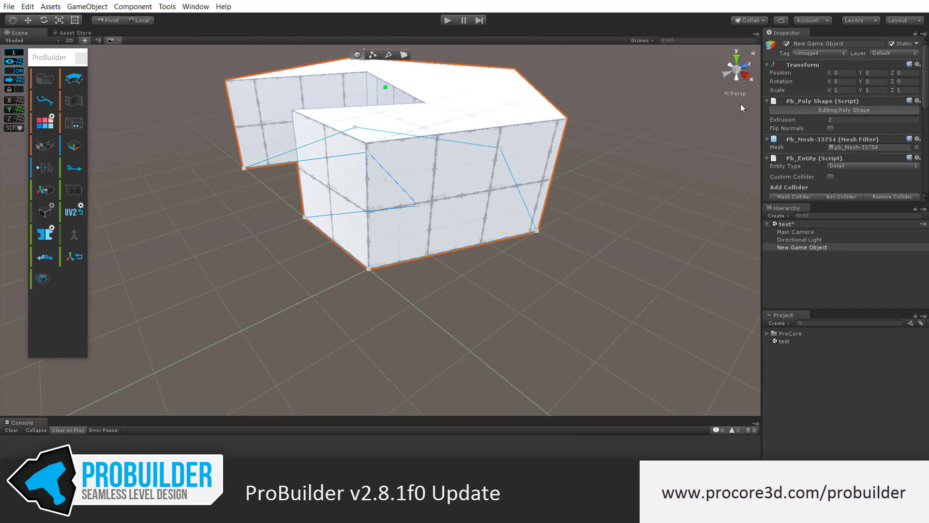
{"action": "left_click", "coordinate": [833, 110]}
{"action": "middle_click_drag", "start_coordinate": [448, 182], "coordinate": [443, 205]}
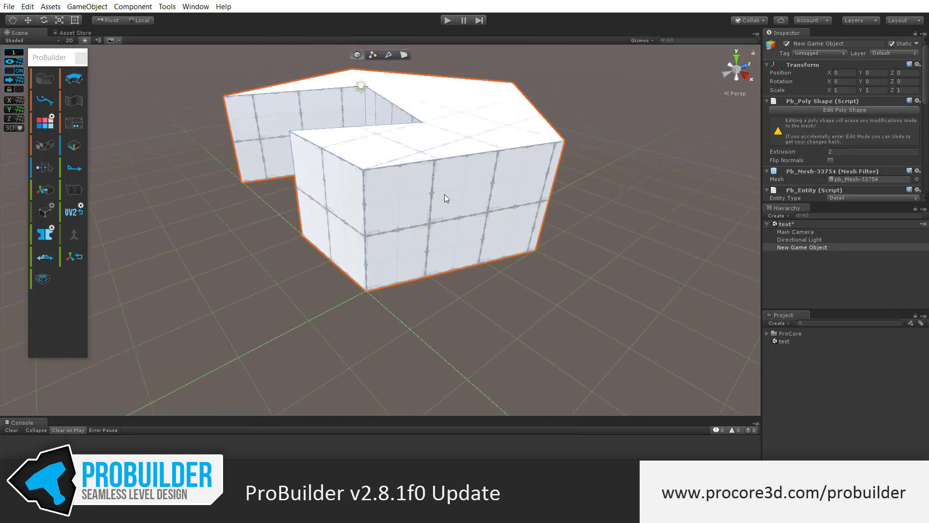
Step: In vertex mode, set the shape's pivot to the lower inner corner vertex of the notch, then return to object mode
{"action": "key", "text": "w"}
{"action": "left_click", "coordinate": [373, 55]}
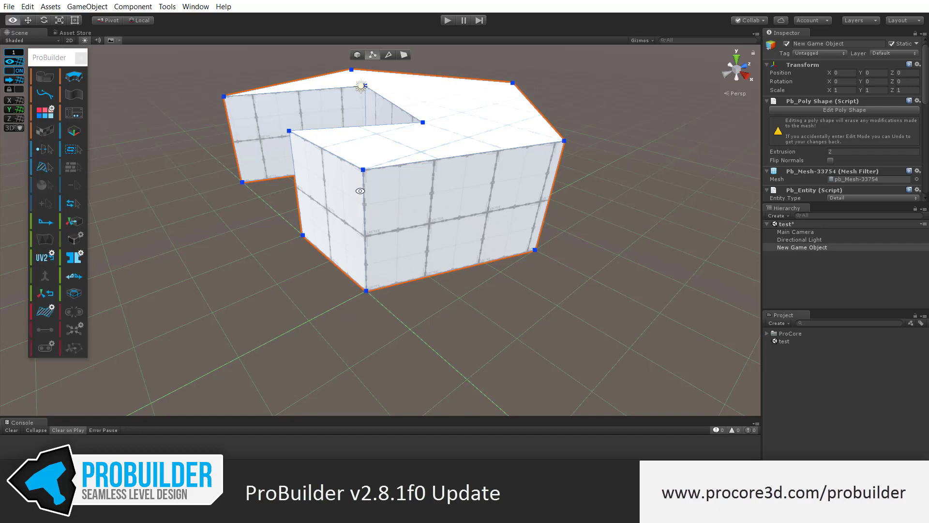
{"action": "left_click_drag", "start_coordinate": [360, 191], "coordinate": [476, 198], "text": "alt"}
{"action": "middle_click_drag", "start_coordinate": [242, 230], "coordinate": [345, 212]}
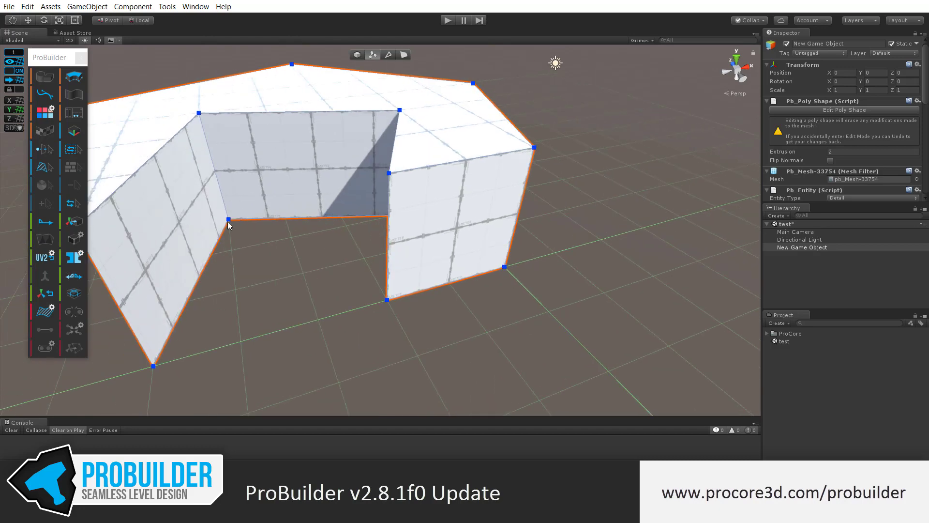
{"action": "left_click", "coordinate": [228, 220]}
{"action": "left_click", "coordinate": [74, 348]}
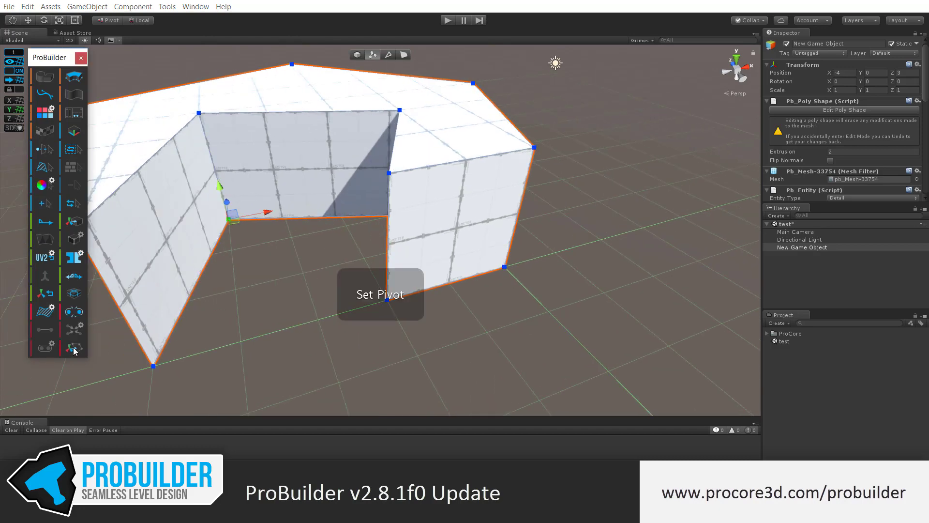
{"action": "middle_click_drag", "start_coordinate": [264, 299], "coordinate": [285, 295]}
{"action": "key", "text": "Escape"}
{"action": "scroll", "coordinate": [284, 295], "scroll_direction": "down", "scroll_amount": 5}
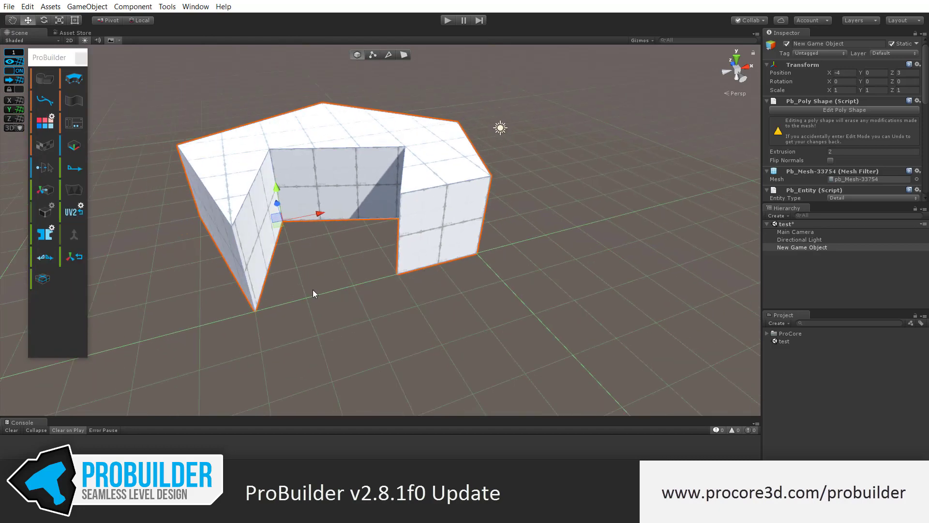
Step: Center the shape's pivot on the mesh and clear the selection
{"action": "left_click_drag", "start_coordinate": [439, 275], "coordinate": [301, 259], "text": "alt"}
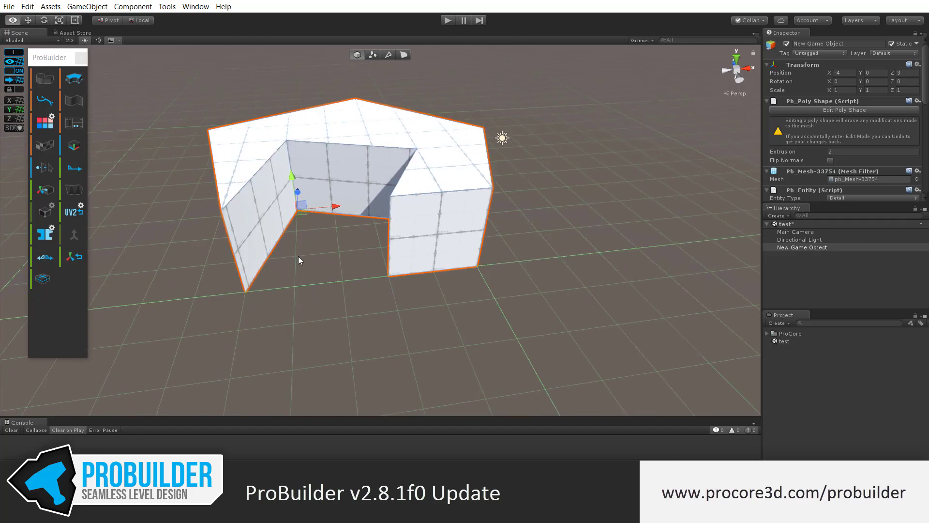
{"action": "left_click", "coordinate": [40, 193]}
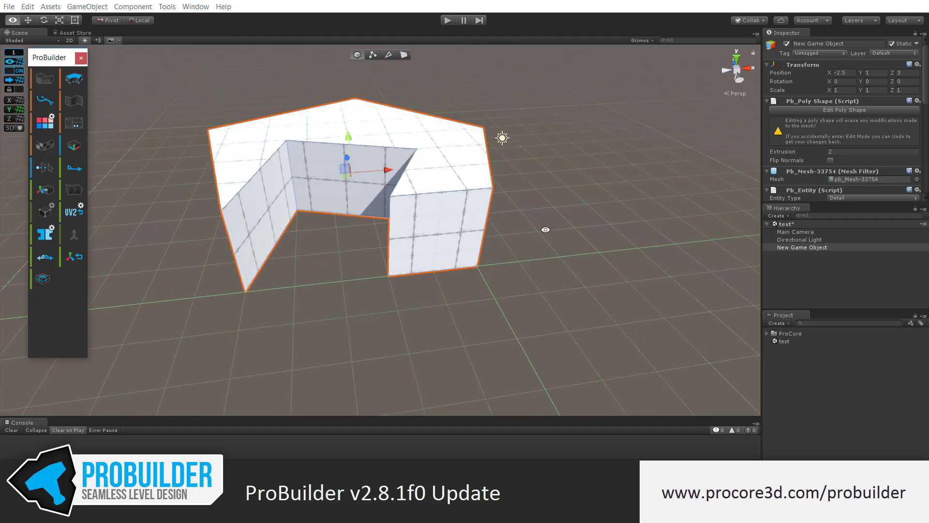
{"action": "left_click_drag", "start_coordinate": [544, 230], "coordinate": [310, 67], "text": "alt"}
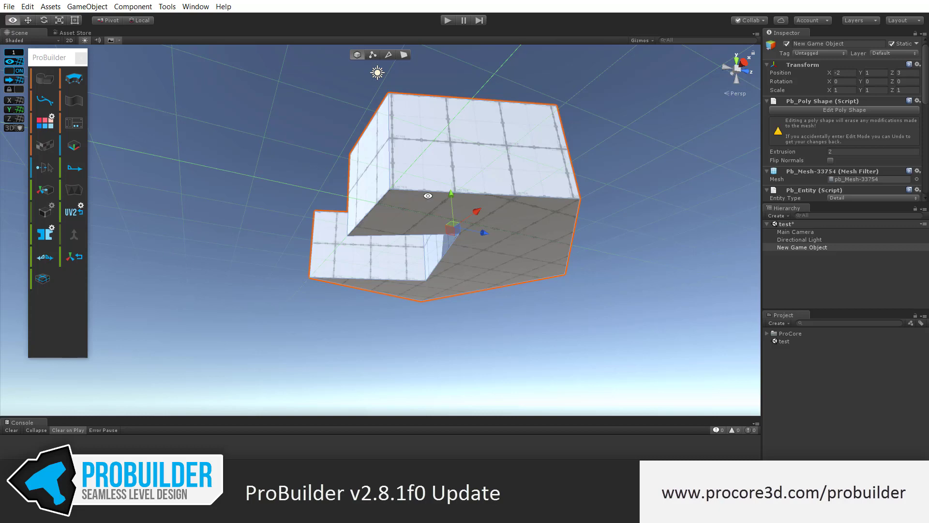
{"action": "left_click_drag", "start_coordinate": [451, 206], "coordinate": [487, 353], "text": "alt"}
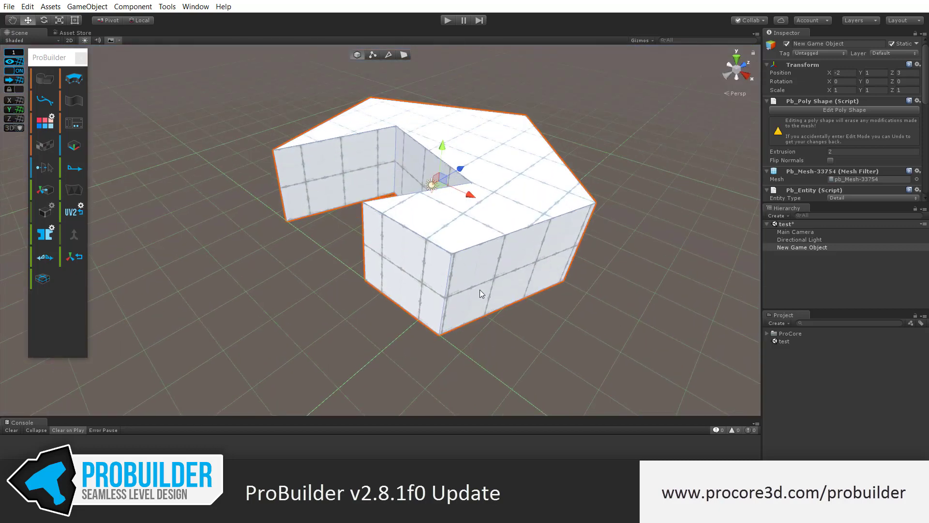
{"action": "middle_click_drag", "start_coordinate": [480, 290], "coordinate": [426, 278]}
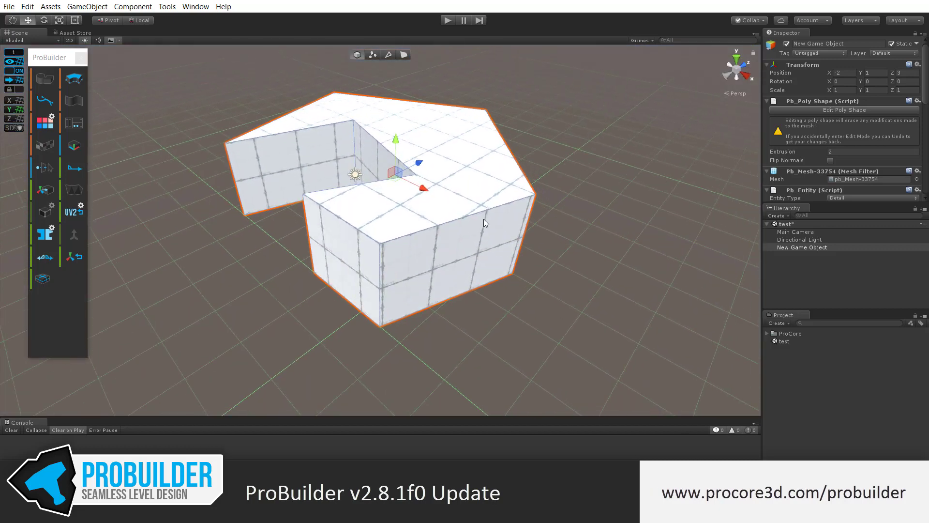
{"action": "middle_click_drag", "start_coordinate": [507, 187], "coordinate": [500, 197]}
{"action": "scroll", "coordinate": [476, 208], "scroll_direction": "up", "scroll_amount": 1}
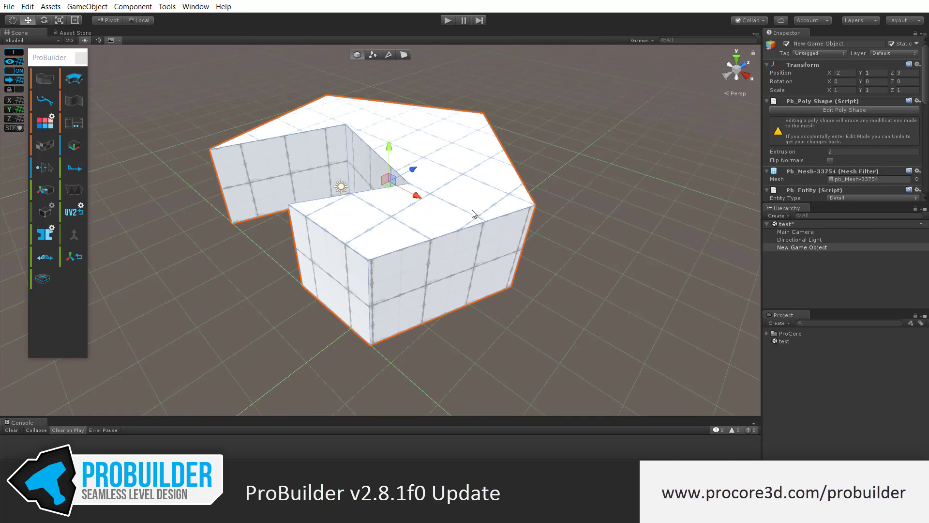
{"action": "left_click_drag", "start_coordinate": [472, 208], "coordinate": [601, 244], "text": "alt"}
{"action": "key", "text": "ctrl+z"}
{"action": "left_click", "coordinate": [612, 250]}
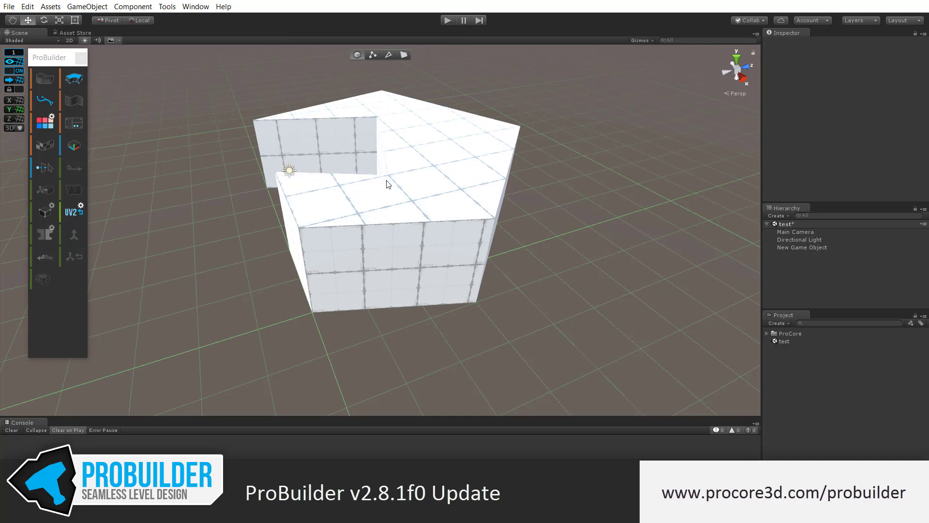
Step: Create a second polygon shape with a four-point perimeter on the existing mesh's upper face, starting at the notch corner
{"action": "left_click", "coordinate": [74, 79]}
{"action": "middle_click_drag", "start_coordinate": [483, 166], "coordinate": [444, 193]}
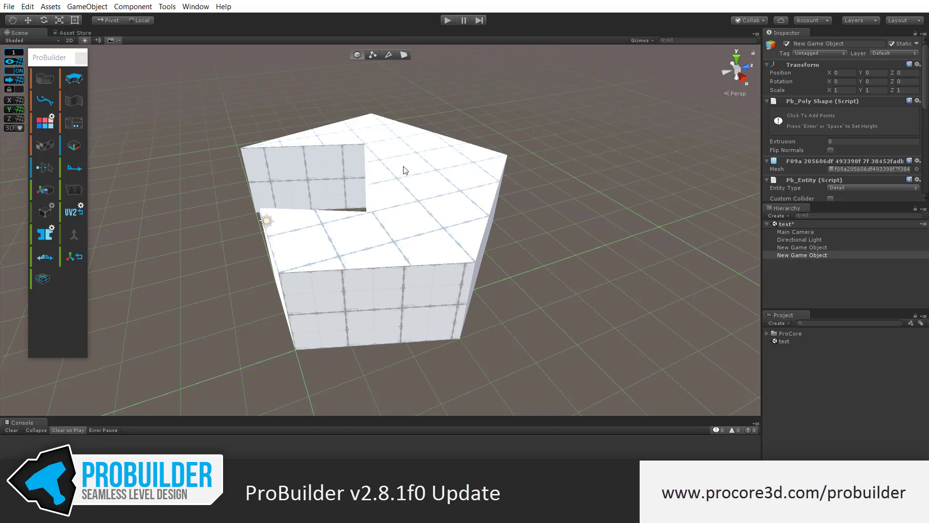
{"action": "left_click_drag", "start_coordinate": [438, 190], "coordinate": [410, 186], "text": "alt"}
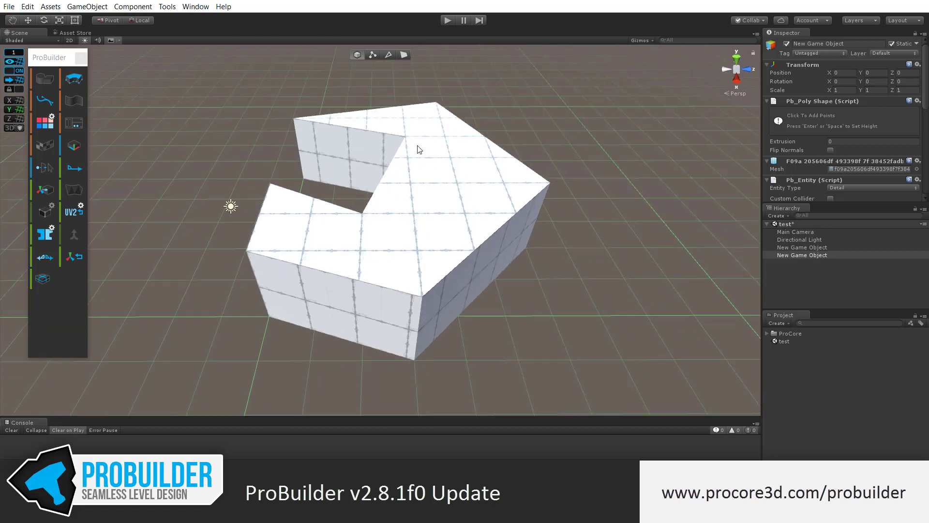
{"action": "left_click", "coordinate": [435, 150]}
{"action": "left_click", "coordinate": [478, 144]}
{"action": "left_click", "coordinate": [504, 183]}
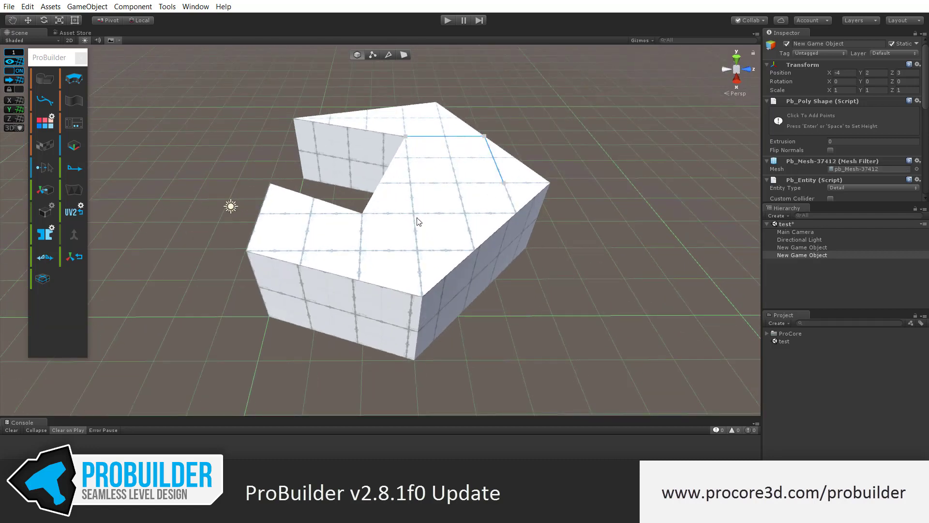
{"action": "left_click", "coordinate": [415, 212]}
{"action": "left_click_drag", "start_coordinate": [500, 207], "coordinate": [499, 207], "text": "alt"}
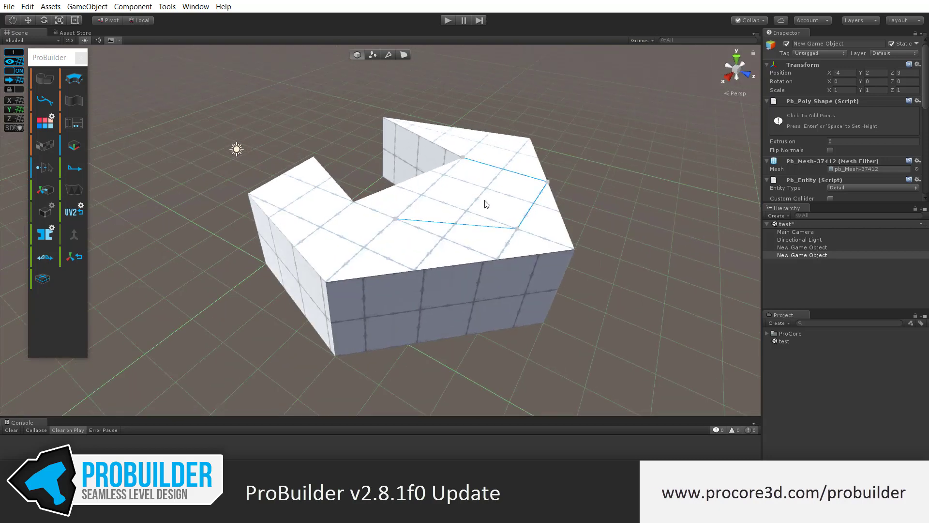
{"action": "key", "text": "Return"}
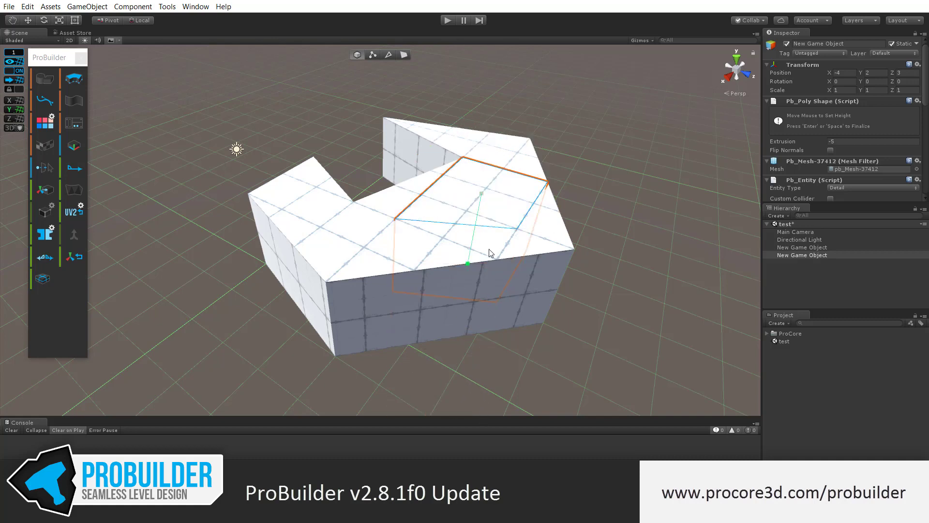
Step: Set the second polygon shape's Extrusion to 2, finish editing it and deselect it
{"action": "left_click", "coordinate": [501, 152]}
{"action": "left_click_drag", "start_coordinate": [620, 222], "coordinate": [484, 216], "text": "alt"}
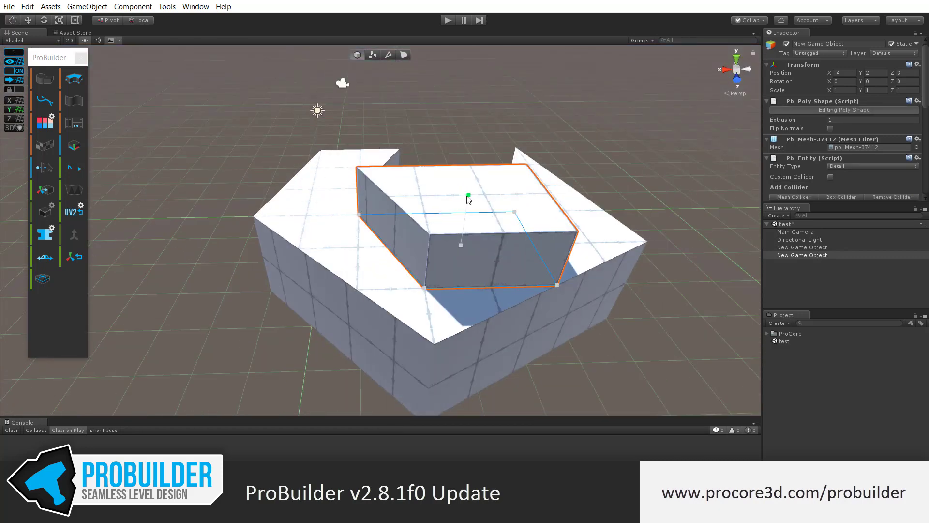
{"action": "left_click_drag", "start_coordinate": [472, 190], "coordinate": [478, 132]}
{"action": "left_click_drag", "start_coordinate": [821, 123], "coordinate": [829, 124]}
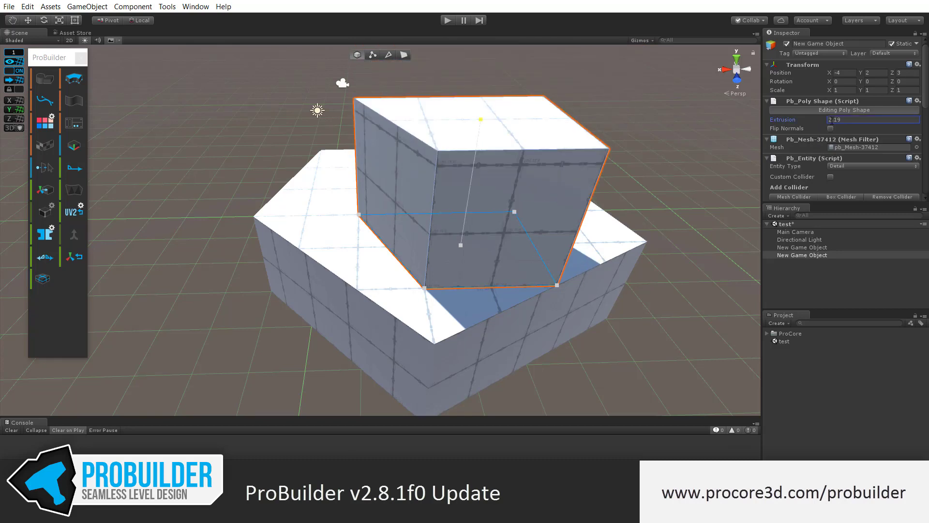
{"action": "left_click", "coordinate": [849, 120]}
{"action": "type", "text": "2"}
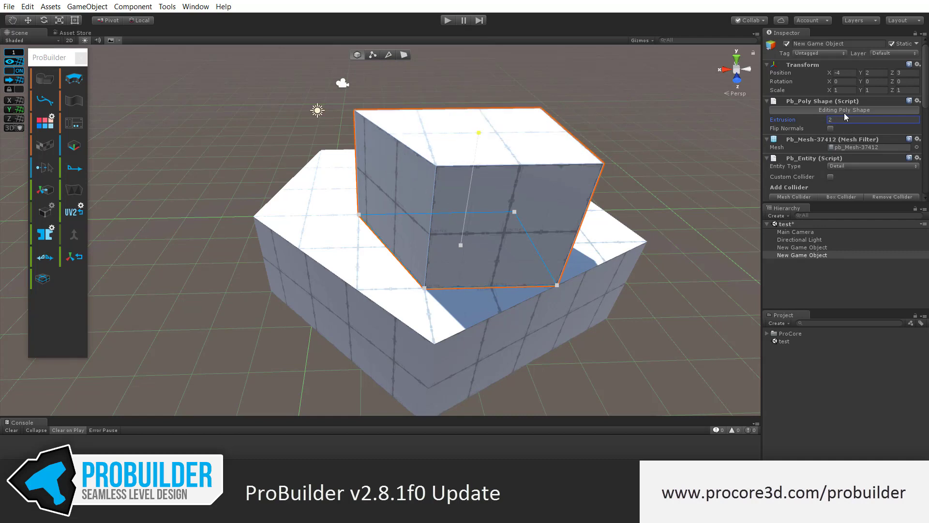
{"action": "left_click", "coordinate": [844, 111]}
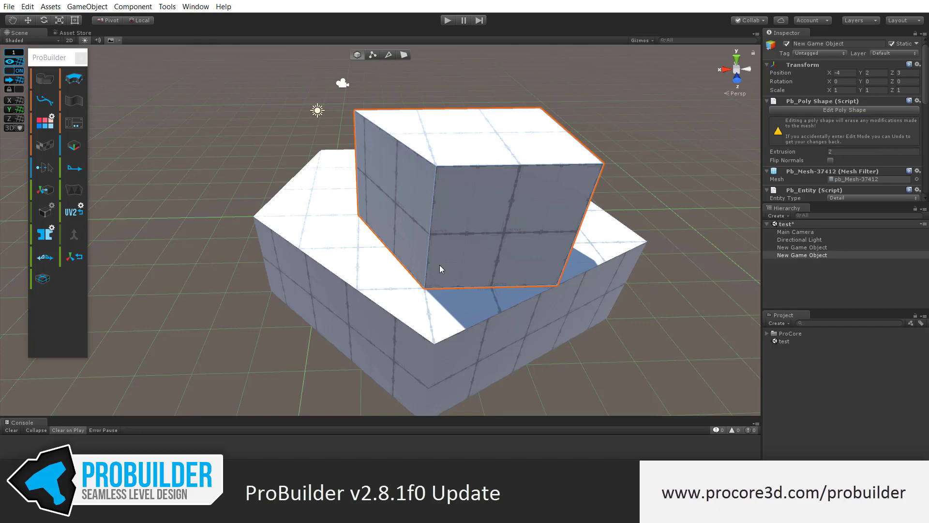
{"action": "left_click_drag", "start_coordinate": [364, 264], "coordinate": [593, 322], "text": "alt"}
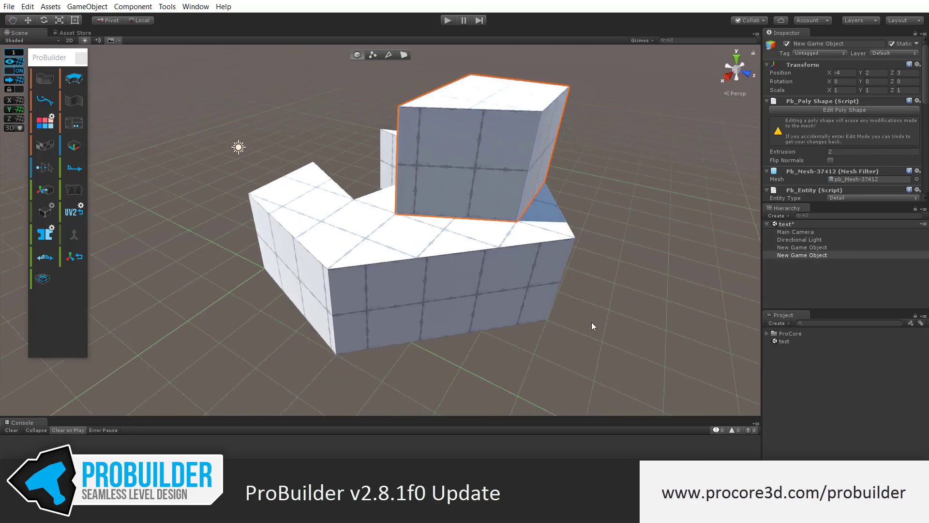
{"action": "left_click", "coordinate": [592, 323]}
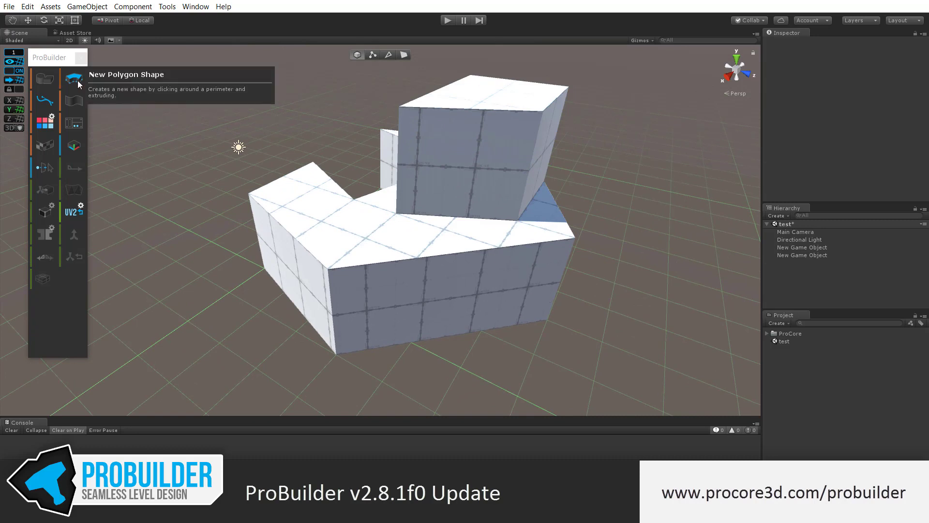
{"action": "middle_click_drag", "start_coordinate": [368, 166], "coordinate": [347, 205]}
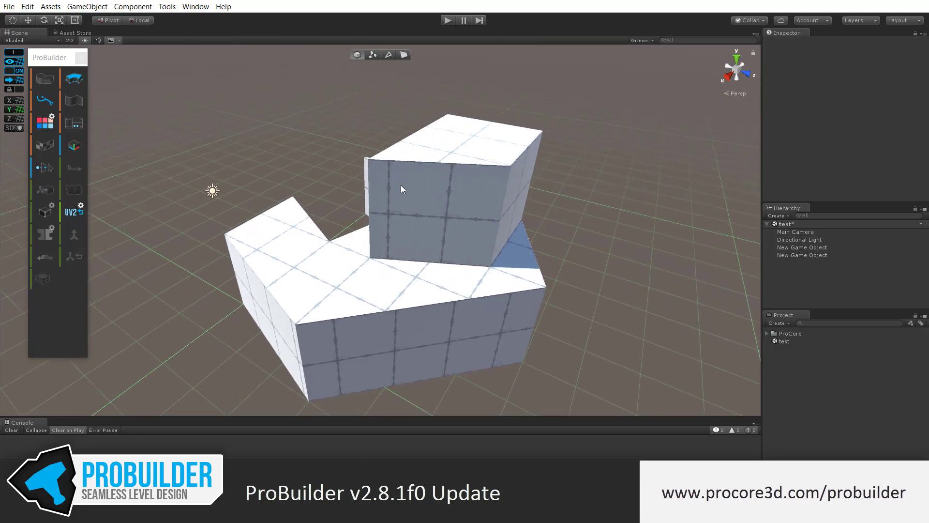
{"action": "middle_click_drag", "start_coordinate": [401, 187], "coordinate": [385, 207]}
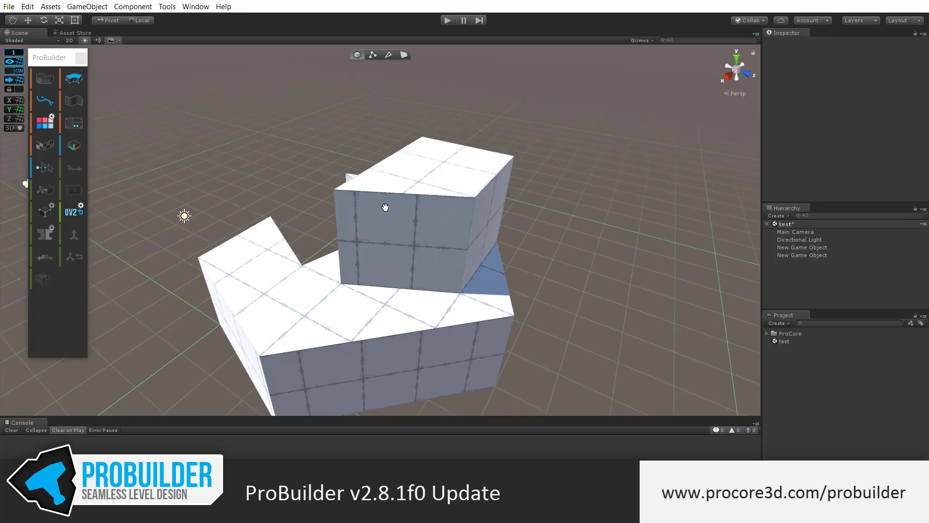
Step: Create a ten-point stepped polygon shape with a notch on the first mesh's vertical side face, give it an Extrusion of 1 and finish it
{"action": "middle_click_drag", "start_coordinate": [422, 371], "coordinate": [463, 321]}
{"action": "left_click", "coordinate": [75, 79]}
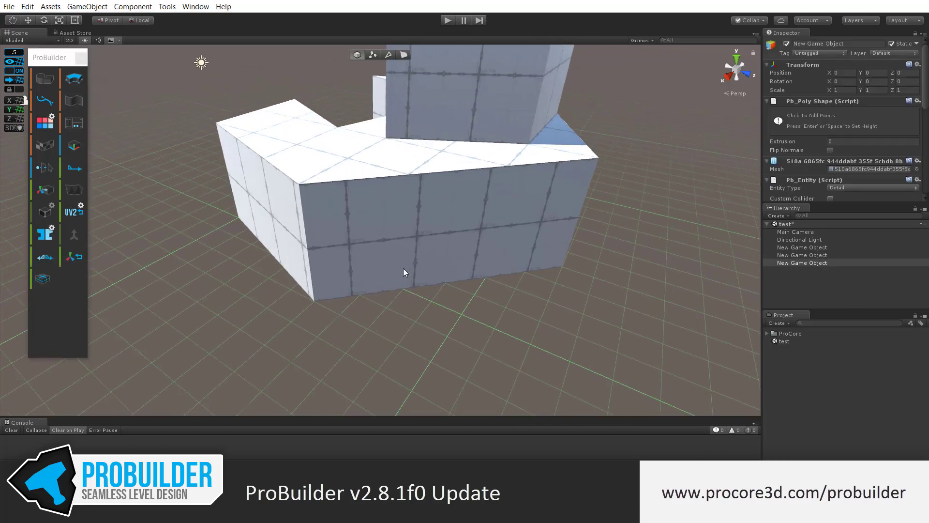
{"action": "scroll", "coordinate": [401, 265], "scroll_direction": "up", "scroll_amount": 1}
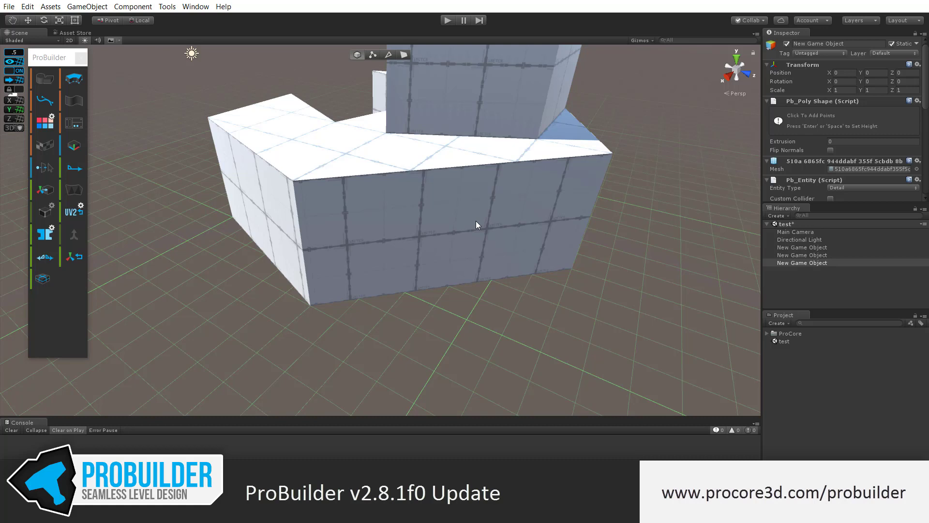
{"action": "left_click", "coordinate": [315, 198]}
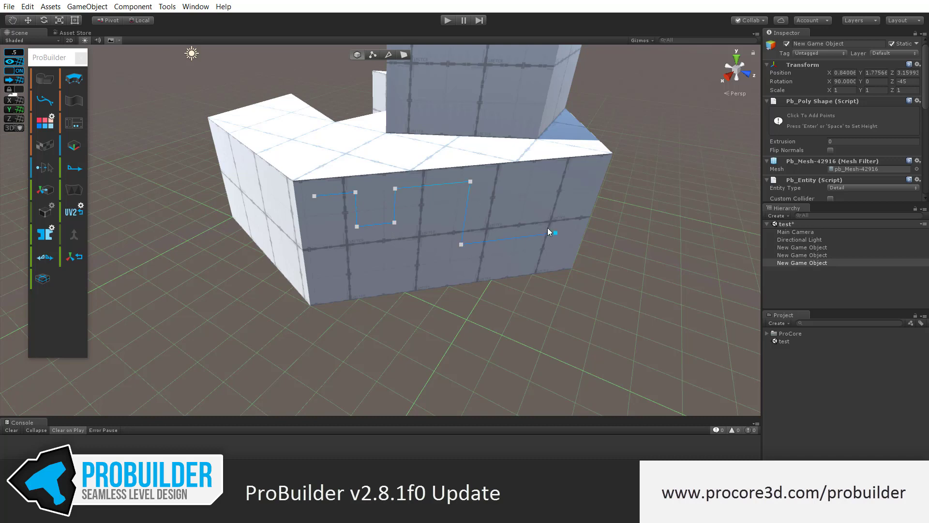
{"action": "left_click", "coordinate": [316, 195]}
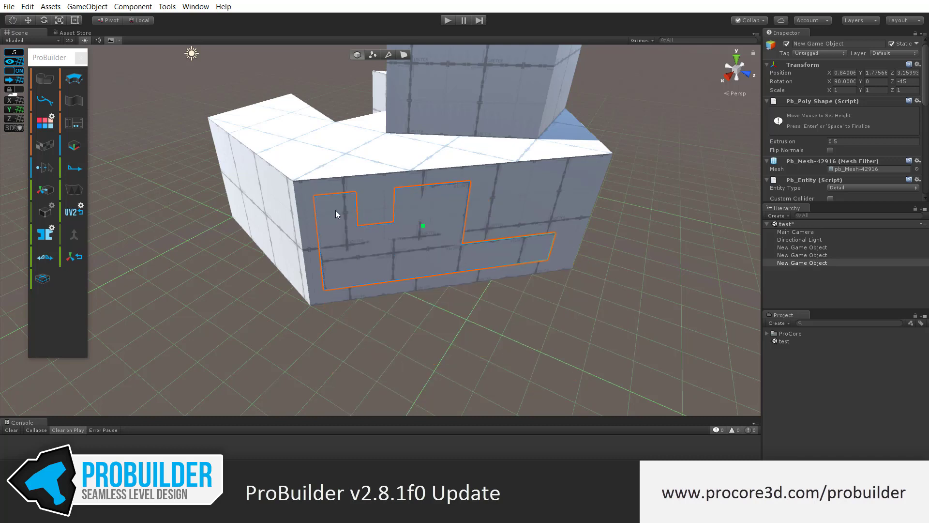
{"action": "left_click", "coordinate": [346, 235]}
{"action": "left_click_drag", "start_coordinate": [380, 329], "coordinate": [406, 310], "text": "alt"}
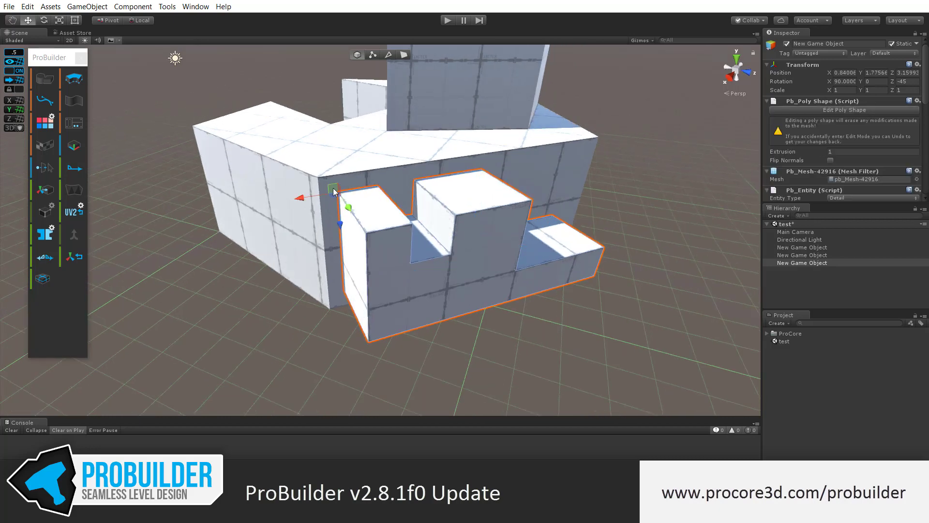
Step: Move the side-face shape slightly along the wall to about X 0.892, Y 1.885, Z 3.108, then deselect it
{"action": "mouse_move", "coordinate": [334, 188]}
{"action": "left_mouse_down"}
{"action": "mouse_move", "coordinate": [358, 168]}
{"action": "mouse_move", "coordinate": [327, 190]}
{"action": "mouse_move", "coordinate": [327, 181]}
{"action": "left_mouse_up"}
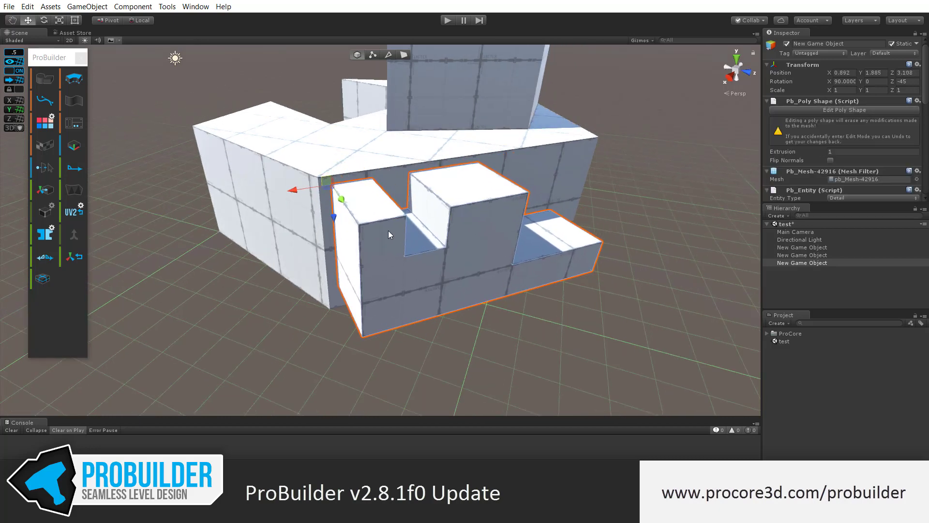
{"action": "left_click_drag", "start_coordinate": [392, 215], "coordinate": [496, 233], "text": "alt"}
{"action": "left_click", "coordinate": [599, 252]}
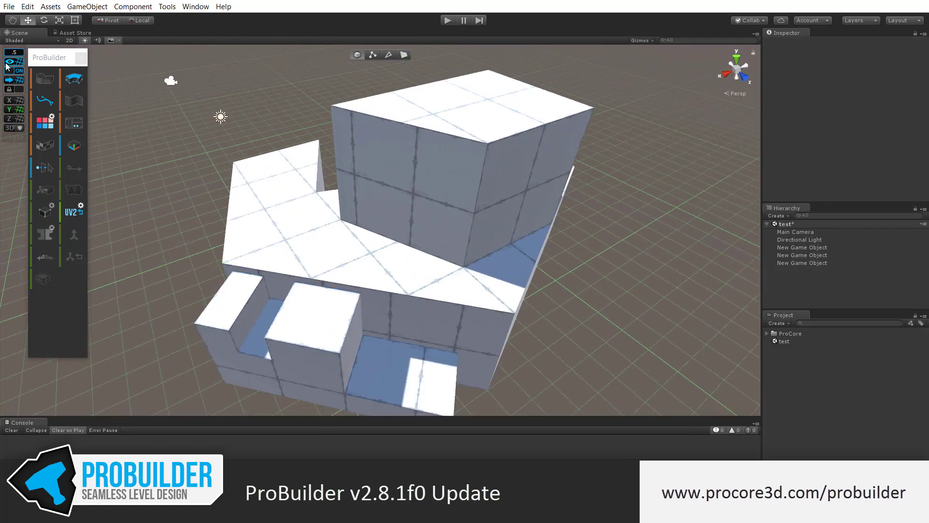
Step: Start a new polygon shape and place its first point at a grid intersection on the taller block's upper face, at X -2, Y 4, Z 4
{"action": "left_click", "coordinate": [74, 80]}
{"action": "middle_click_drag", "start_coordinate": [472, 142], "coordinate": [474, 186]}
{"action": "scroll", "coordinate": [470, 164], "scroll_direction": "up", "scroll_amount": 1}
{"action": "scroll", "coordinate": [474, 185], "scroll_direction": "up", "scroll_amount": 1}
{"action": "middle_click_drag", "start_coordinate": [464, 132], "coordinate": [459, 146]}
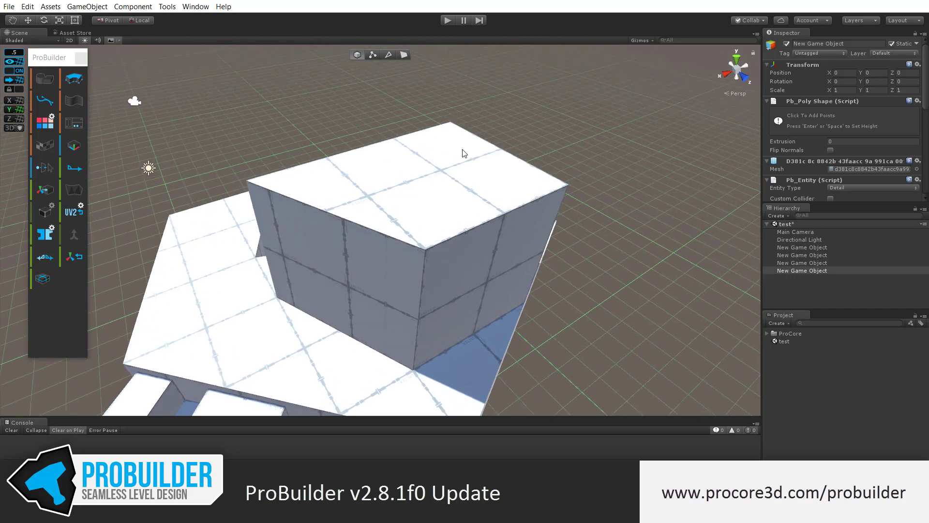
{"action": "middle_click_drag", "start_coordinate": [378, 199], "coordinate": [436, 121]}
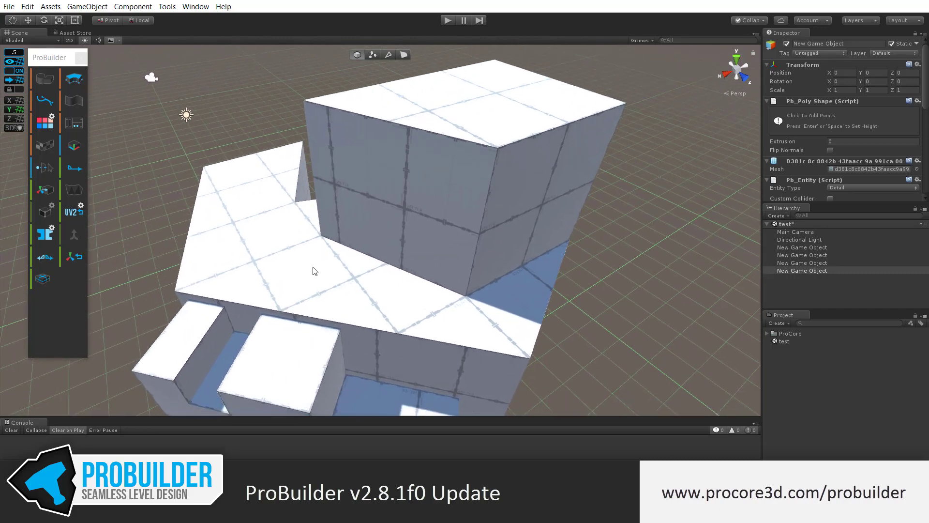
{"action": "left_click_drag", "start_coordinate": [319, 279], "coordinate": [310, 218], "text": "alt"}
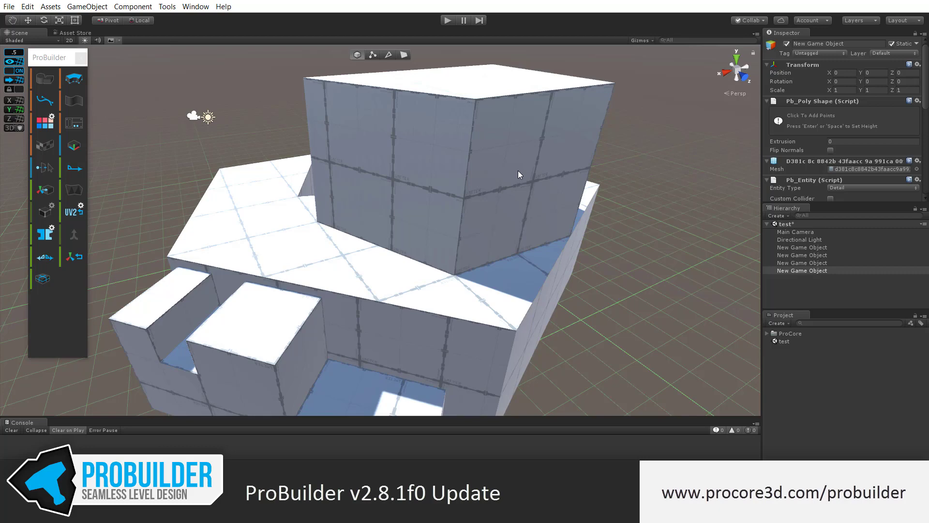
{"action": "left_click_drag", "start_coordinate": [481, 158], "coordinate": [491, 213], "text": "alt"}
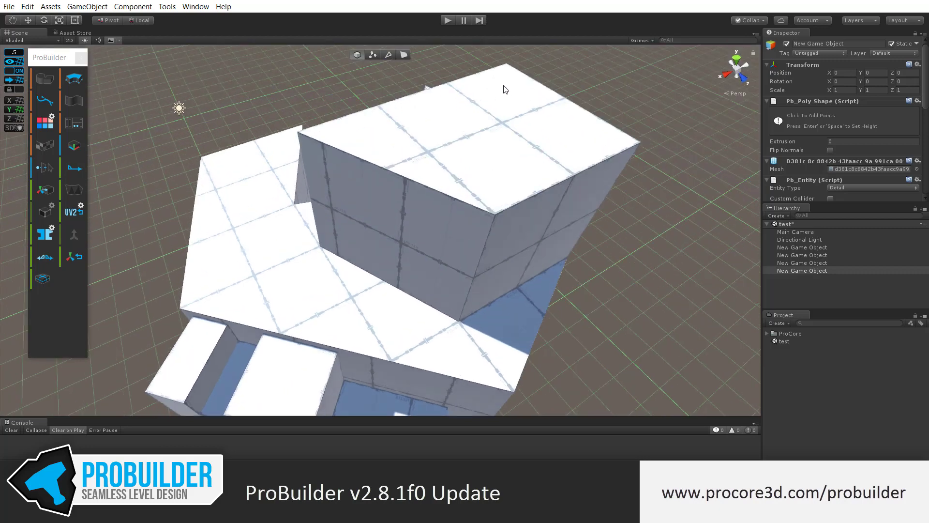
{"action": "right_click_drag", "start_coordinate": [500, 102], "coordinate": [450, 202], "text": "alt"}
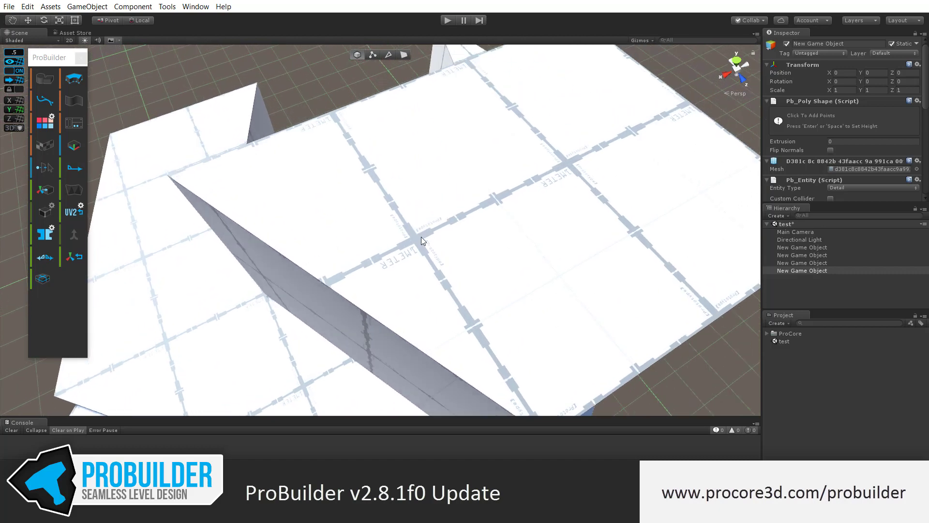
{"action": "left_click", "coordinate": [396, 236]}
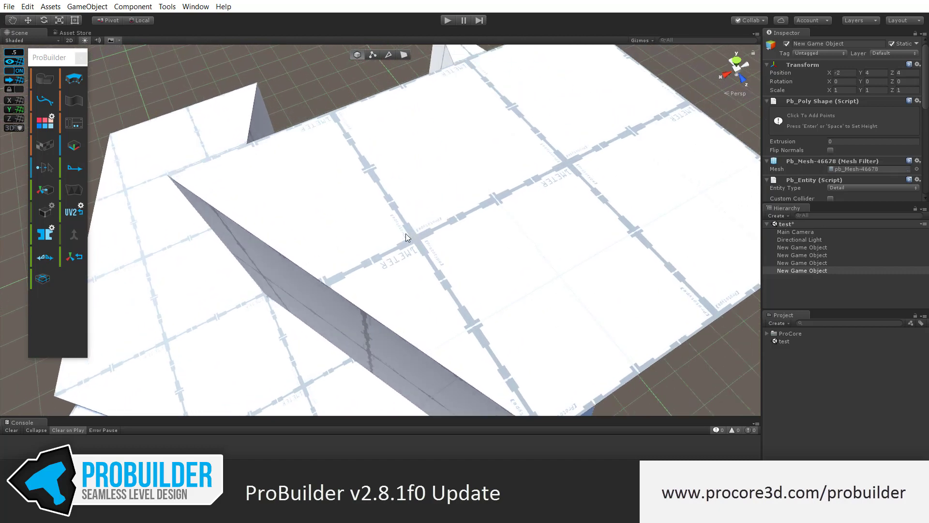
Step: Add six more perimeter points on the taller block's upper face, outlining a block with one chamfered corner
{"action": "scroll", "coordinate": [416, 243], "scroll_direction": "down", "scroll_amount": 4}
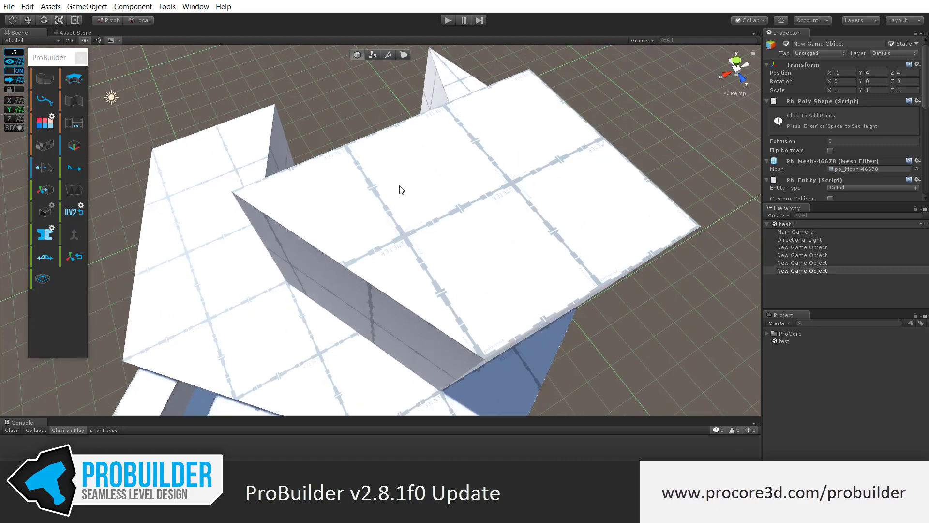
{"action": "left_click", "coordinate": [375, 185]}
{"action": "left_click", "coordinate": [474, 142]}
{"action": "left_click", "coordinate": [556, 159]}
{"action": "left_click", "coordinate": [602, 204]}
{"action": "left_click", "coordinate": [499, 260]}
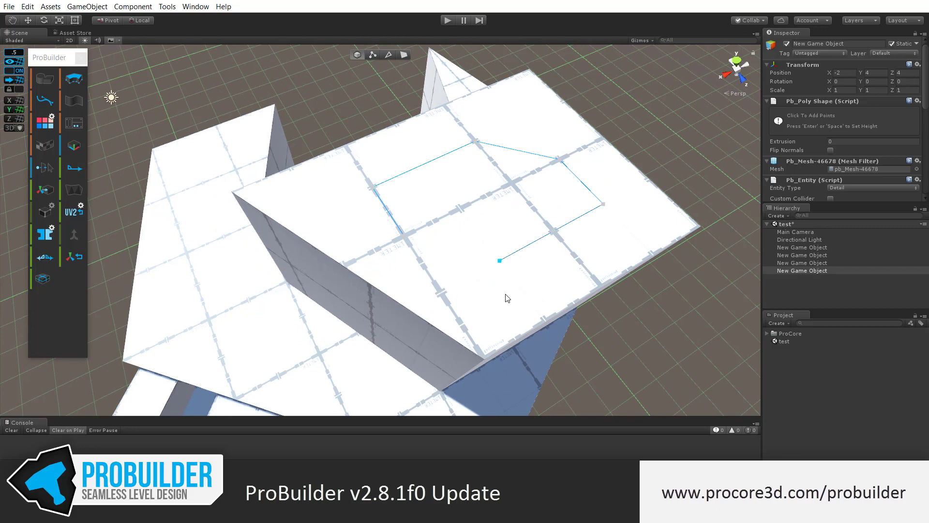
{"action": "left_click", "coordinate": [442, 289]}
Step: Extrude the outline on the taller block to a height of 1.5 and finish the shape
{"action": "key", "text": "space"}
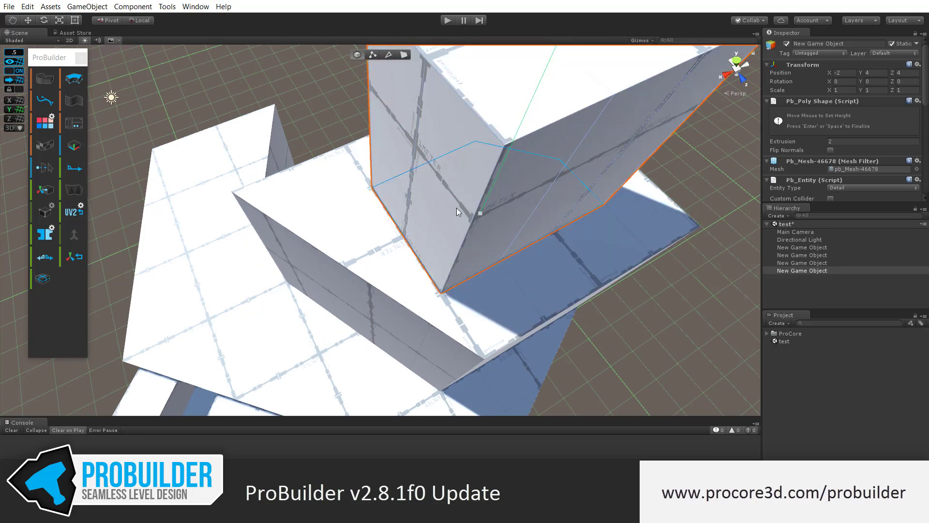
{"action": "scroll", "coordinate": [461, 220], "scroll_direction": "down", "scroll_amount": 4}
{"action": "key", "text": "space"}
{"action": "key", "text": "space"}
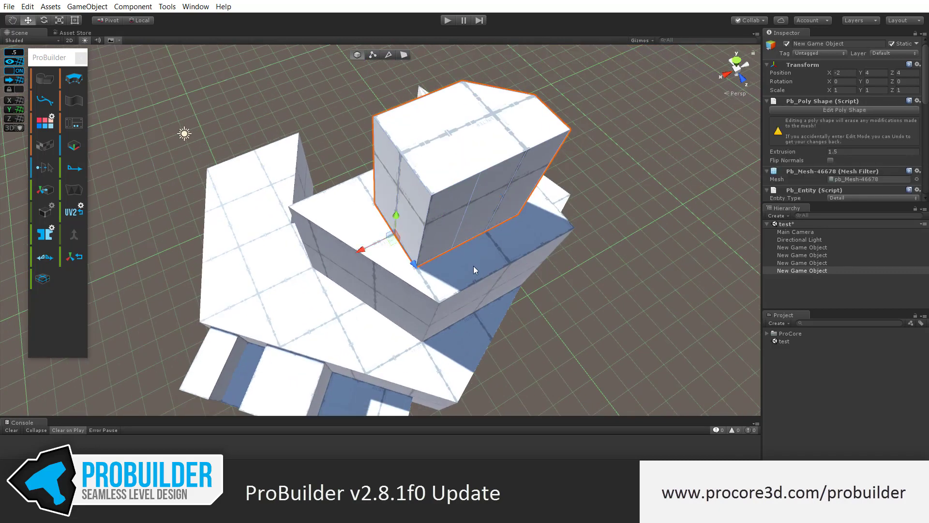
Step: Raise the scene's grid plane stepwise to about the level of the new shape's base, then deselect the shape
{"action": "mouse_move", "coordinate": [394, 253]}
{"action": "left_mouse_down"}
{"action": "mouse_move", "coordinate": [445, 263]}
{"action": "mouse_move", "coordinate": [362, 237]}
{"action": "mouse_move", "coordinate": [415, 262]}
{"action": "mouse_move", "coordinate": [522, 190]}
{"action": "mouse_move", "coordinate": [413, 227]}
{"action": "mouse_move", "coordinate": [390, 253]}
{"action": "left_mouse_up"}
{"action": "left_click_drag", "start_coordinate": [435, 298], "coordinate": [435, 249], "text": "alt"}
{"action": "key", "text": "bracketright"}
{"action": "key", "text": "bracketright"}
{"action": "key", "text": "bracketright"}
{"action": "key", "text": "bracketright"}
{"action": "key", "text": "bracketright"}
{"action": "key", "text": "bracketright"}
{"action": "key", "text": "bracketright"}
{"action": "key", "text": "bracketright"}
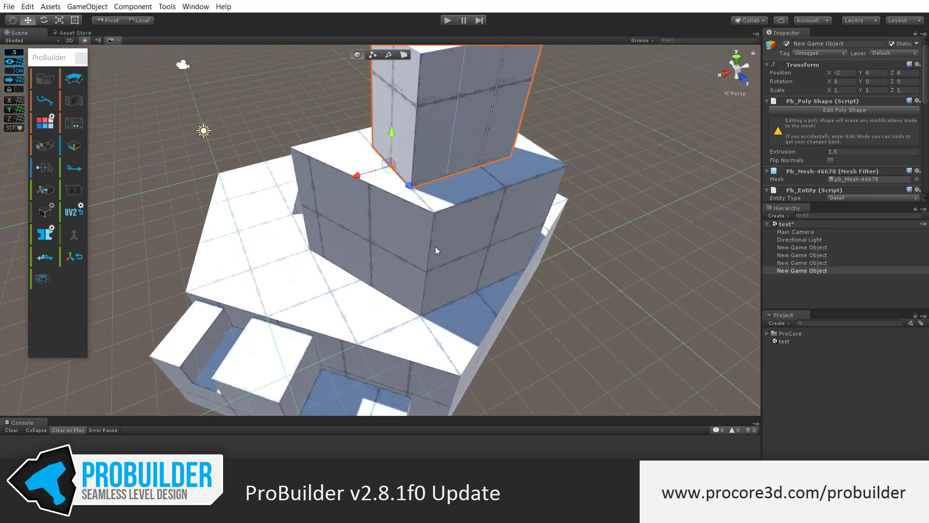
{"action": "key", "text": "bracketleft"}
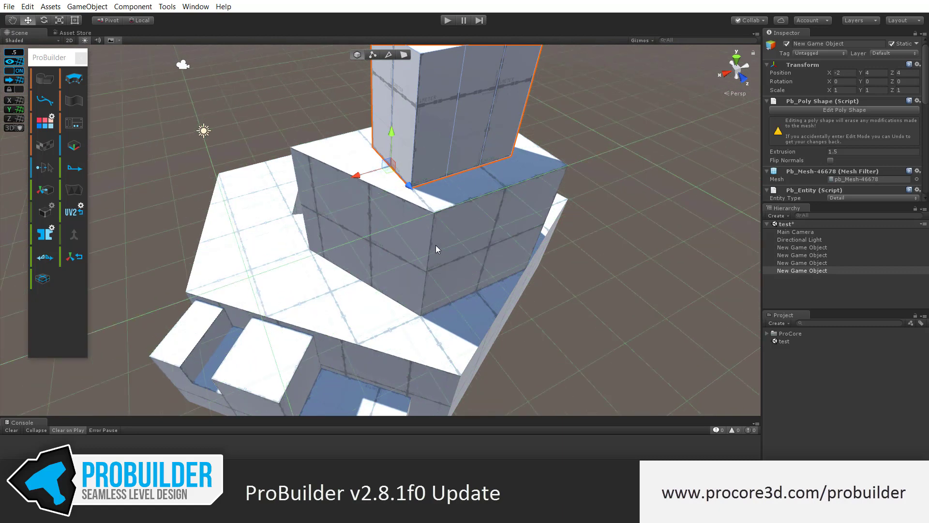
{"action": "middle_click_drag", "start_coordinate": [462, 154], "coordinate": [442, 216]}
{"action": "mouse_move", "coordinate": [366, 237]}
{"action": "left_mouse_down"}
{"action": "mouse_move", "coordinate": [455, 228]}
{"action": "mouse_move", "coordinate": [504, 206]}
{"action": "mouse_move", "coordinate": [581, 208]}
{"action": "mouse_move", "coordinate": [392, 218]}
{"action": "mouse_move", "coordinate": [356, 231]}
{"action": "left_mouse_up"}
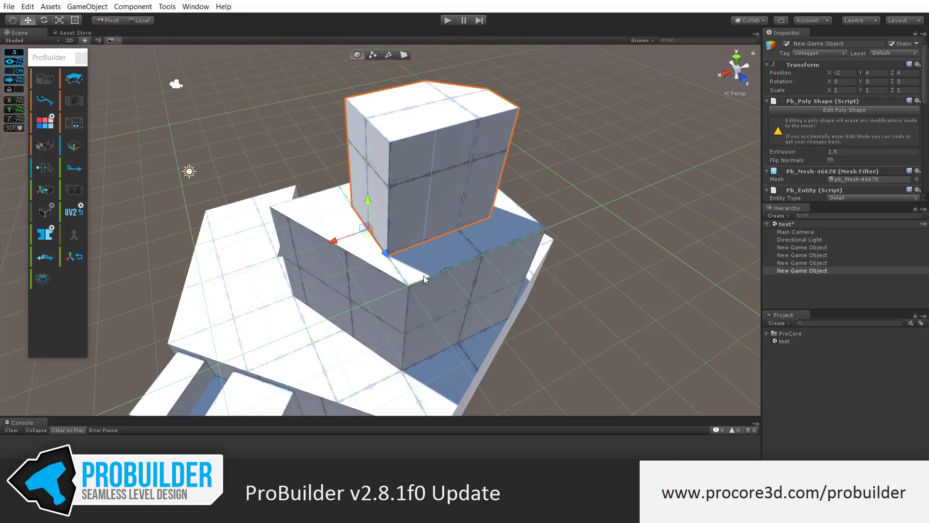
{"action": "left_click_drag", "start_coordinate": [423, 275], "coordinate": [458, 206], "text": "alt"}
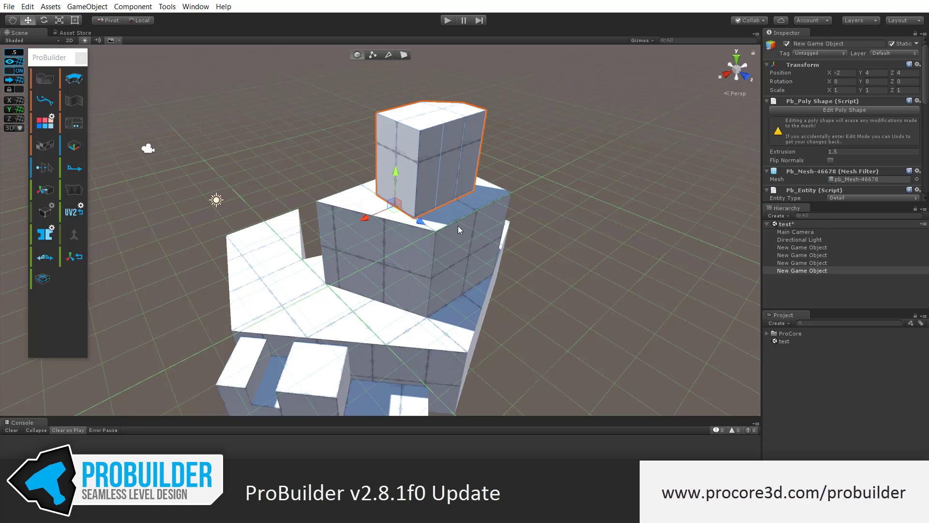
{"action": "left_click", "coordinate": [573, 208]}
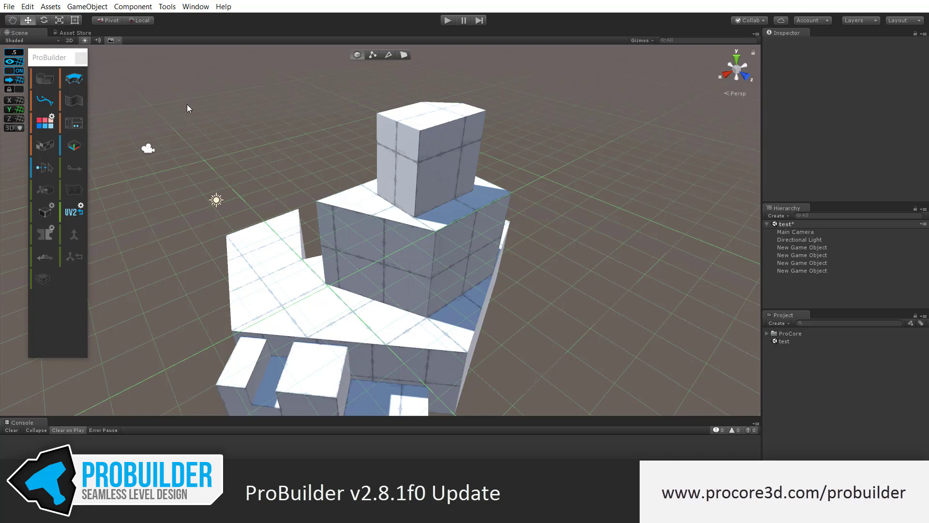
Step: Open ProBuilder's Material Editor, widen its window to examine the material palette, and close it
{"action": "left_click", "coordinate": [80, 125]}
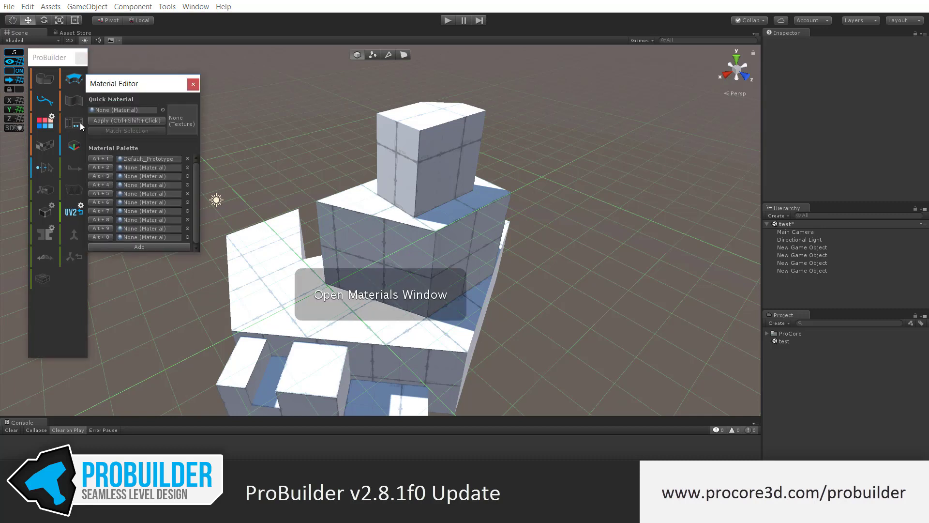
{"action": "left_click_drag", "start_coordinate": [152, 86], "coordinate": [186, 83]}
{"action": "left_click_drag", "start_coordinate": [238, 112], "coordinate": [233, 135]}
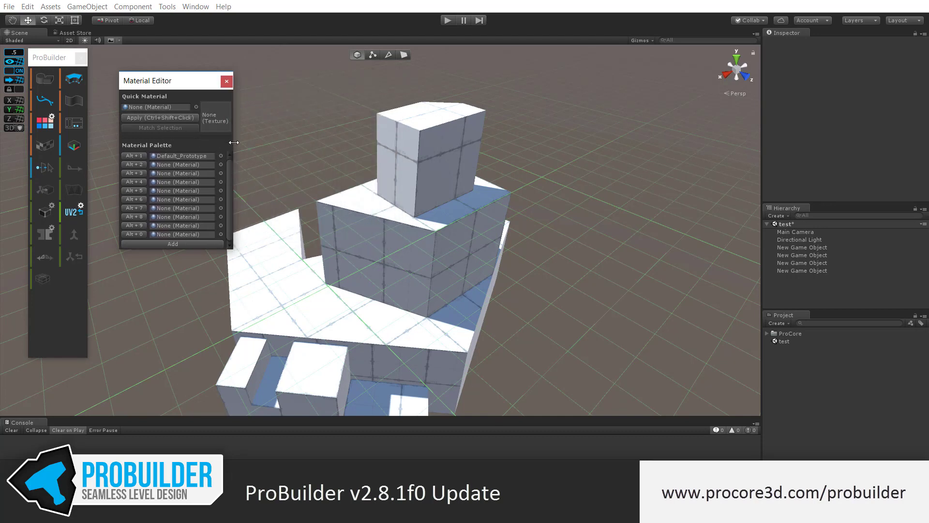
{"action": "left_click_drag", "start_coordinate": [234, 129], "coordinate": [289, 130]}
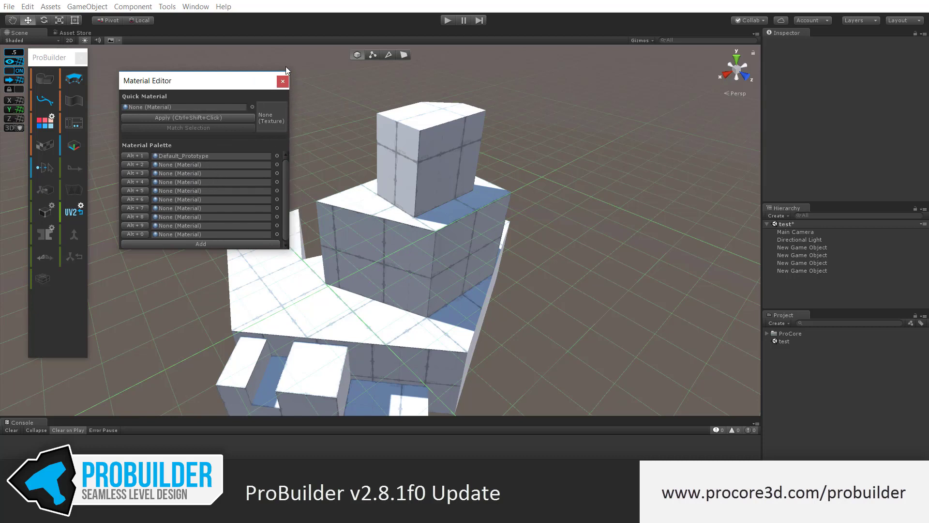
{"action": "left_click", "coordinate": [283, 81]}
Step: Open the Unity Preferences at the ProBuilder section, make the window slightly taller and move it clear of the ProBuilder tools
{"action": "left_click", "coordinate": [27, 6]}
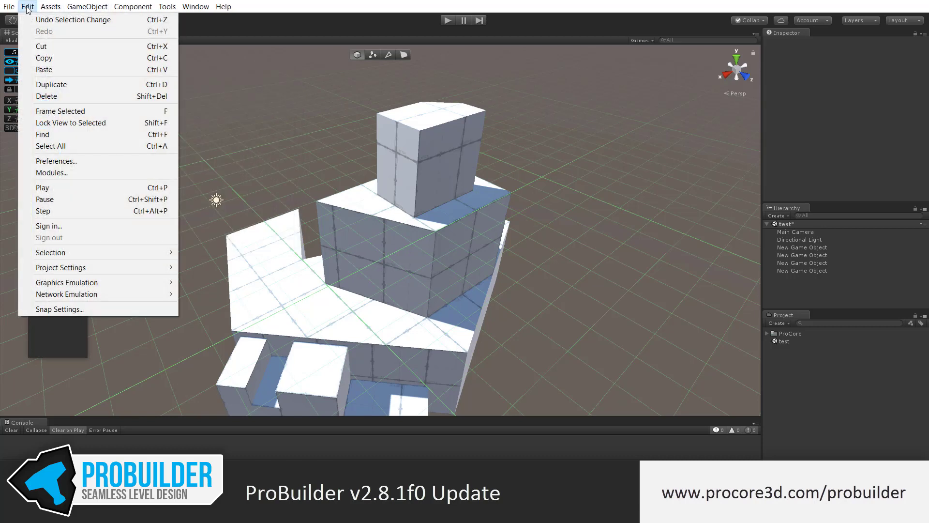
{"action": "left_click", "coordinate": [79, 160]}
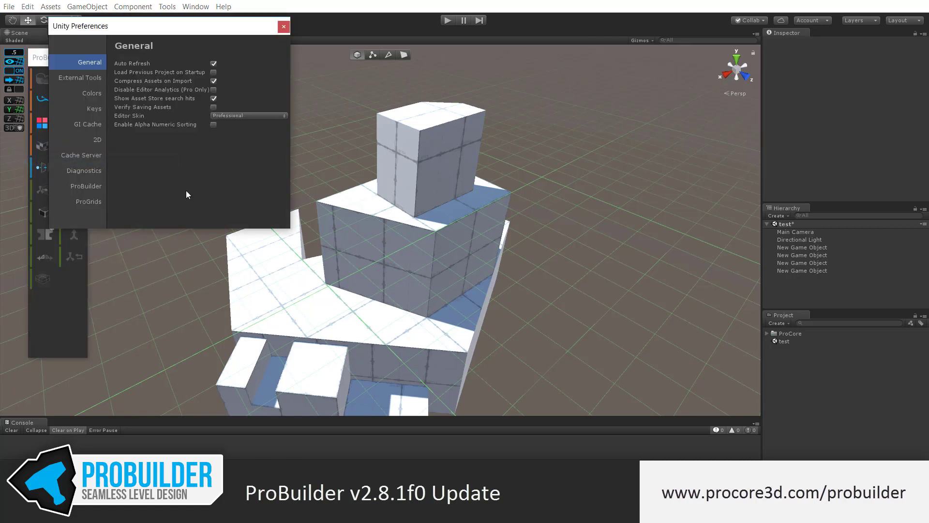
{"action": "left_click", "coordinate": [90, 186]}
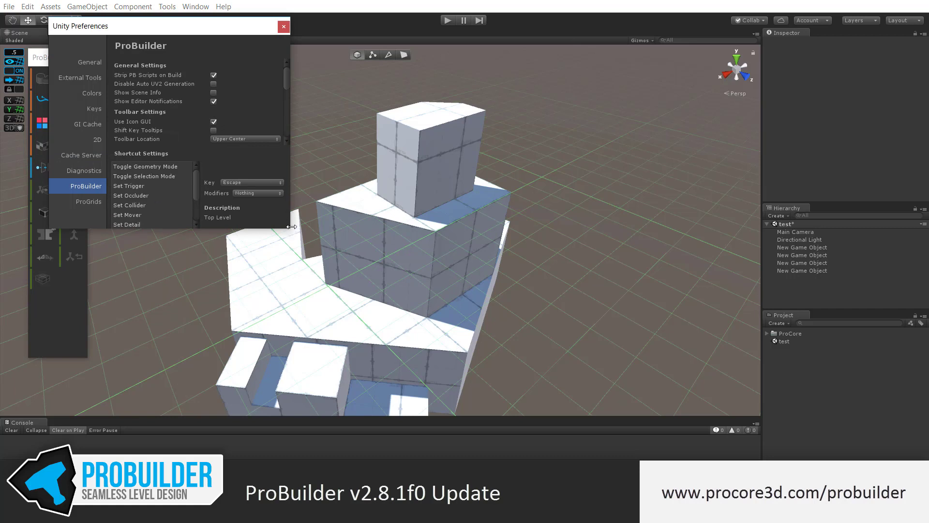
{"action": "left_click_drag", "start_coordinate": [290, 229], "coordinate": [289, 239]}
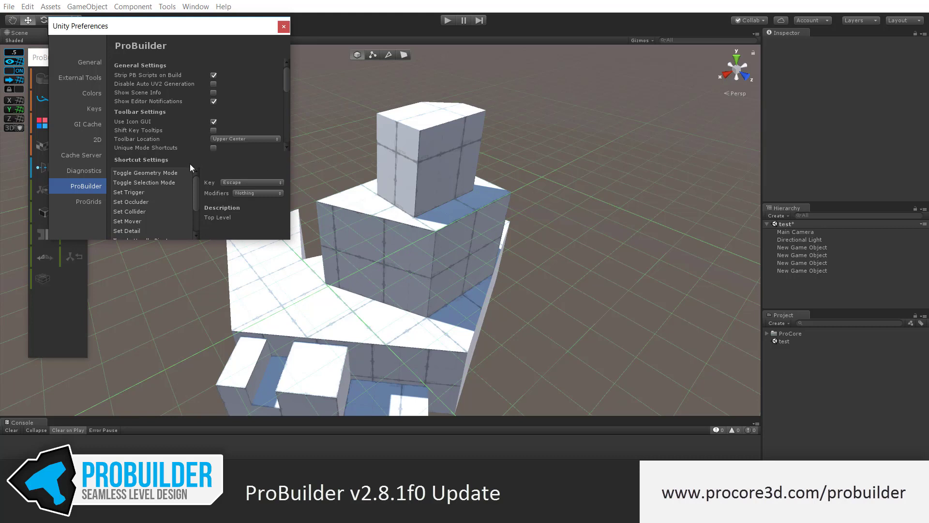
{"action": "left_click_drag", "start_coordinate": [237, 35], "coordinate": [302, 59]}
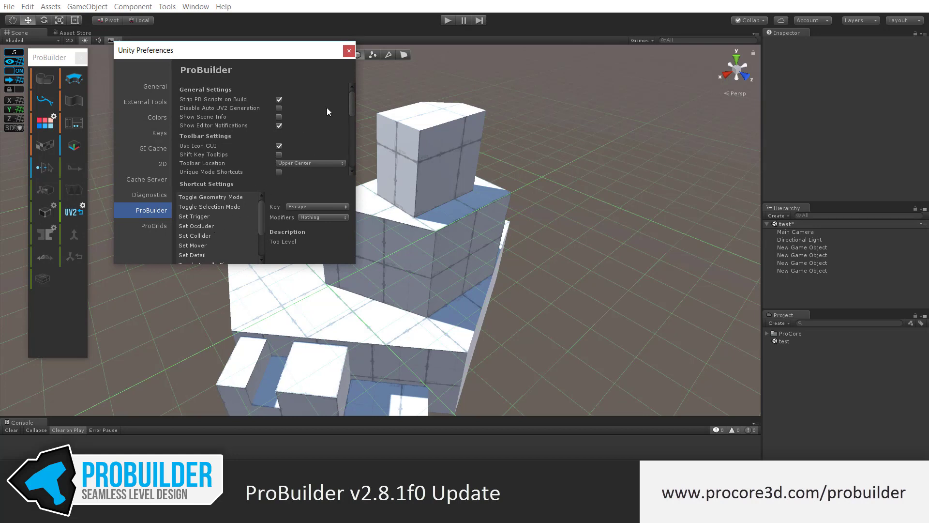
Step: Examine the ProBuilder preferences, including the toolbar, default, geometry editing, experimental, UV editing and shortcut settings
{"action": "scroll", "coordinate": [330, 109], "scroll_direction": "down", "scroll_amount": 6}
{"action": "scroll", "coordinate": [329, 141], "scroll_direction": "up", "scroll_amount": 6}
{"action": "scroll", "coordinate": [316, 131], "scroll_direction": "down", "scroll_amount": 4}
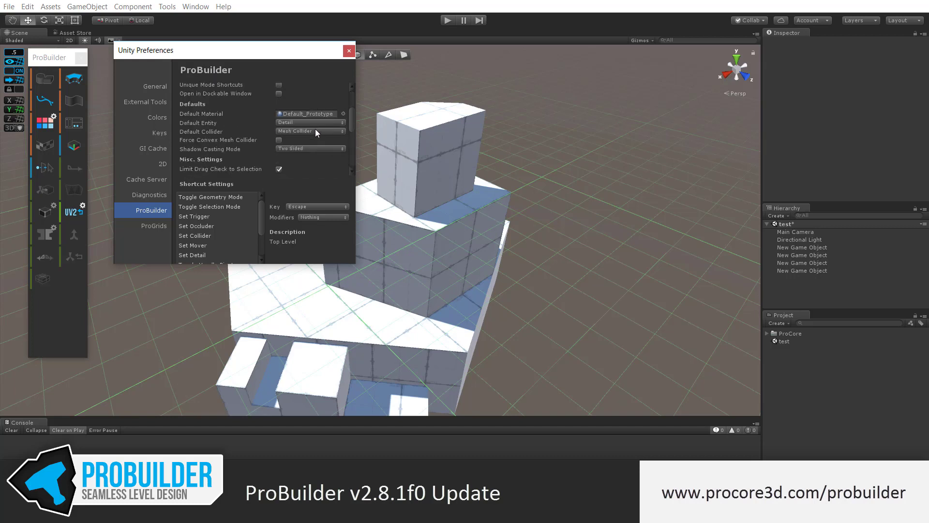
{"action": "scroll", "coordinate": [325, 169], "scroll_direction": "down", "scroll_amount": 3}
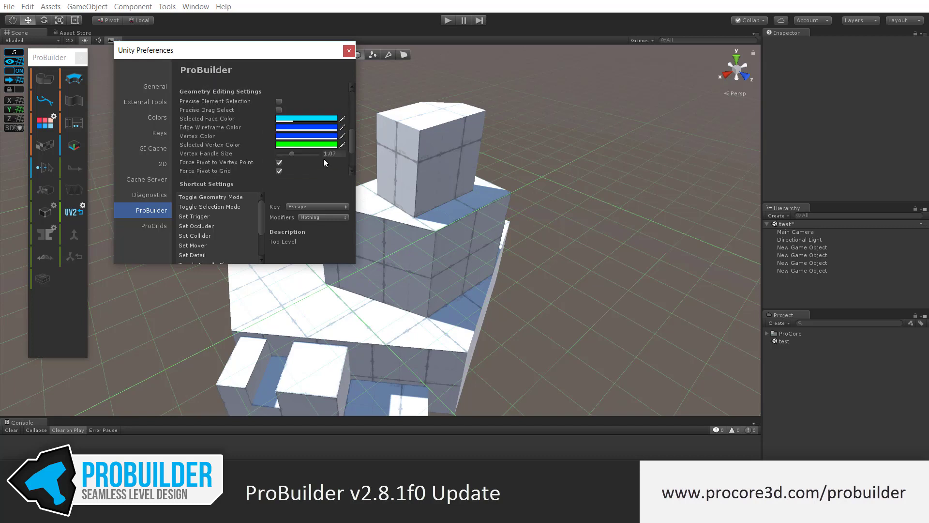
{"action": "scroll", "coordinate": [321, 153], "scroll_direction": "down", "scroll_amount": 3}
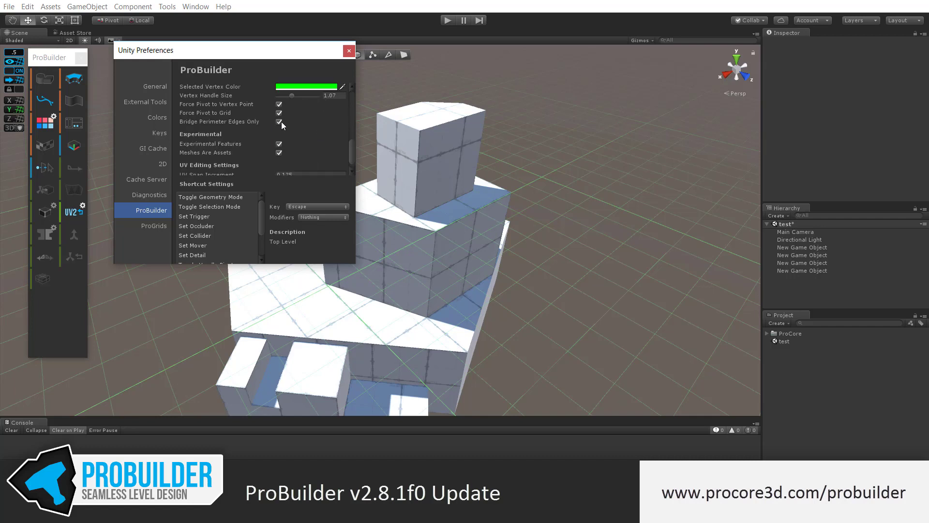
{"action": "scroll", "coordinate": [317, 144], "scroll_direction": "down", "scroll_amount": 1}
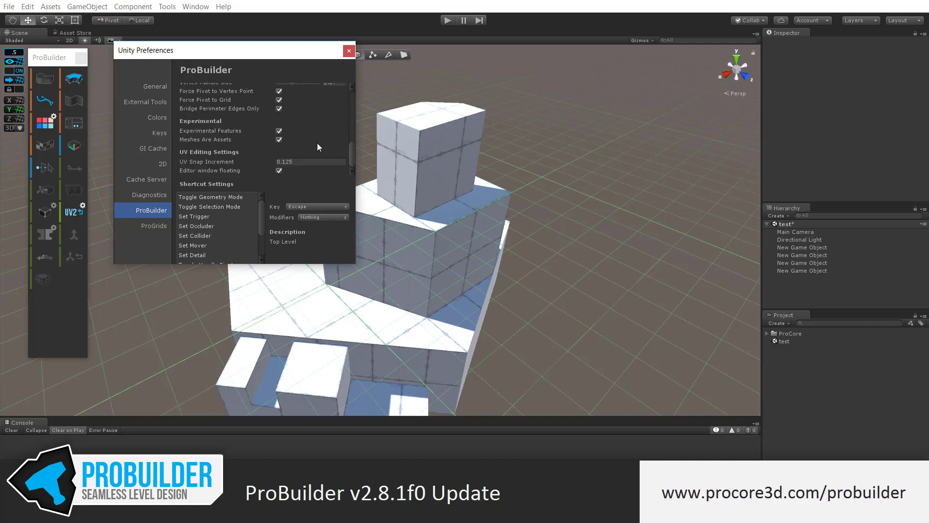
{"action": "scroll", "coordinate": [318, 143], "scroll_direction": "up", "scroll_amount": 3}
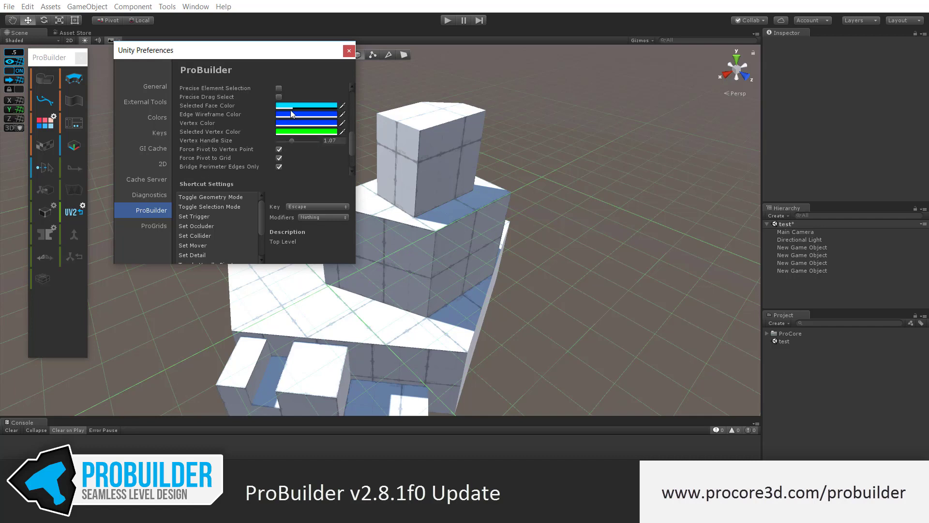
{"action": "scroll", "coordinate": [277, 164], "scroll_direction": "up", "scroll_amount": 4}
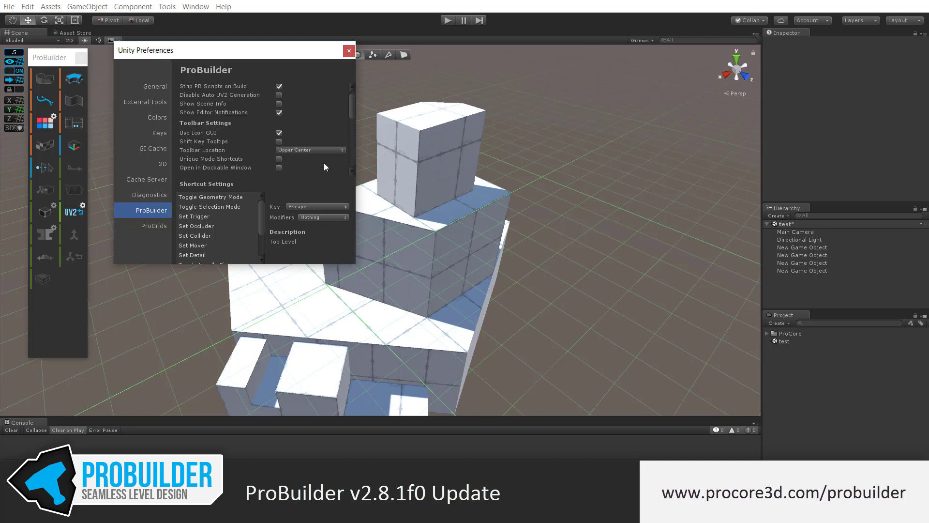
{"action": "scroll", "coordinate": [253, 159], "scroll_direction": "up", "scroll_amount": 1}
{"action": "scroll", "coordinate": [304, 141], "scroll_direction": "down", "scroll_amount": 6}
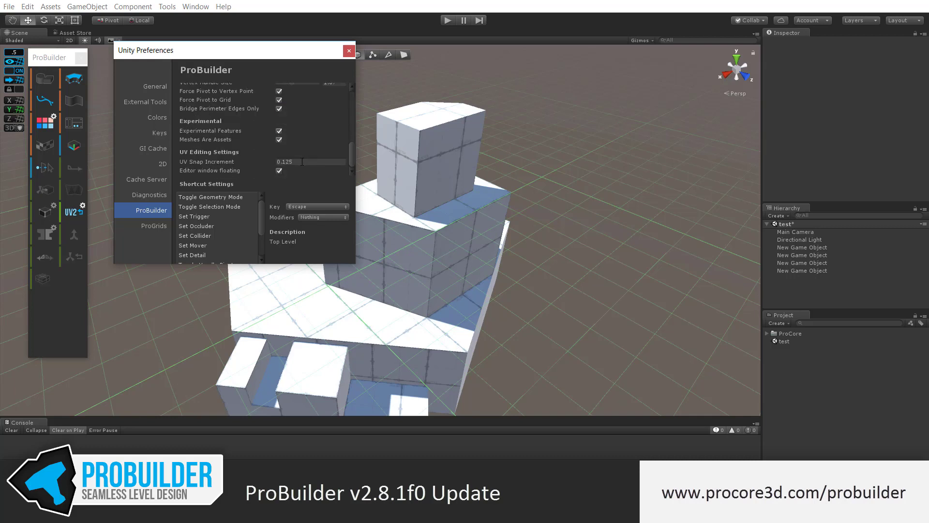
{"action": "scroll", "coordinate": [216, 213], "scroll_direction": "down", "scroll_amount": 2}
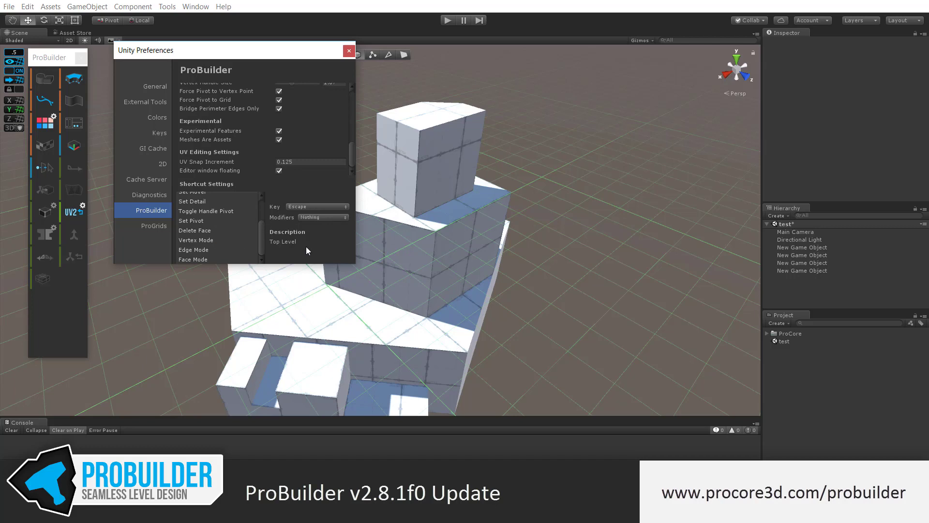
{"action": "scroll", "coordinate": [236, 225], "scroll_direction": "up", "scroll_amount": 2}
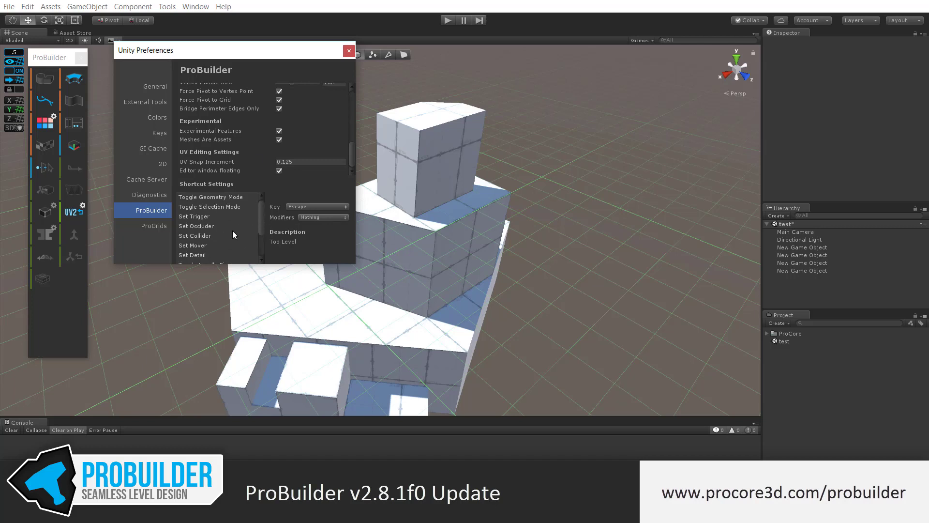